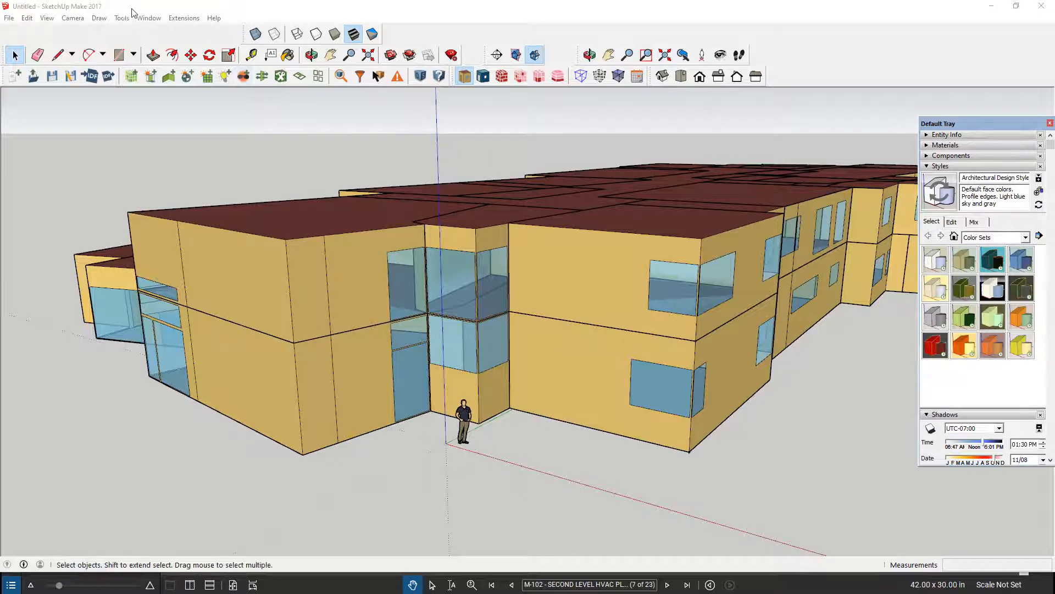
Bring the whole two-storey building and its roofs into an elevated view.
click(608, 57)
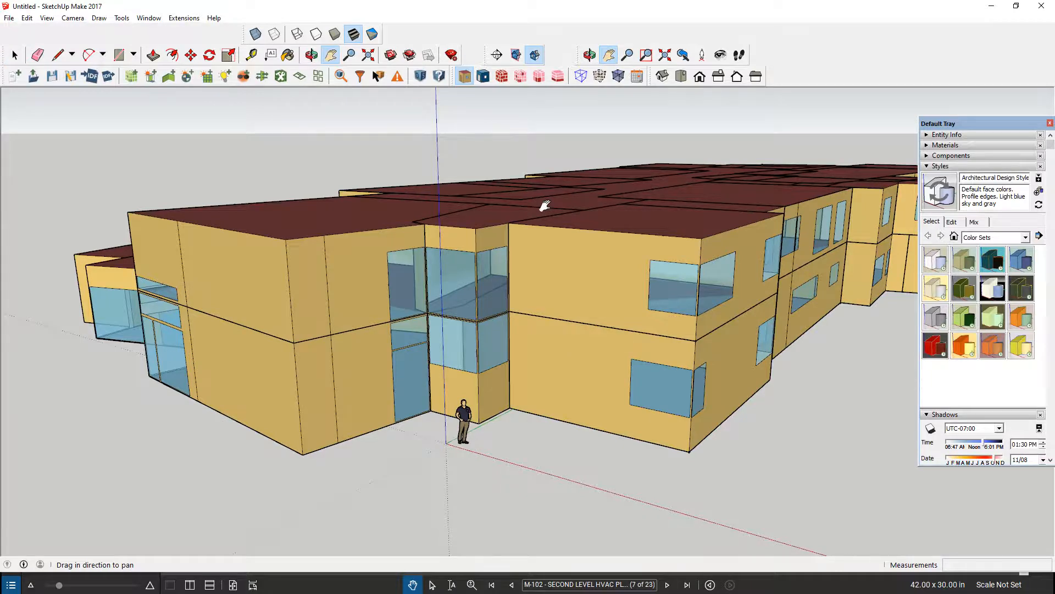
mouse_move(545, 205)
middle_down()
mouse_move(629, 253)
mouse_move(544, 242)
middle_up()
scroll(572, 205, down, 2)
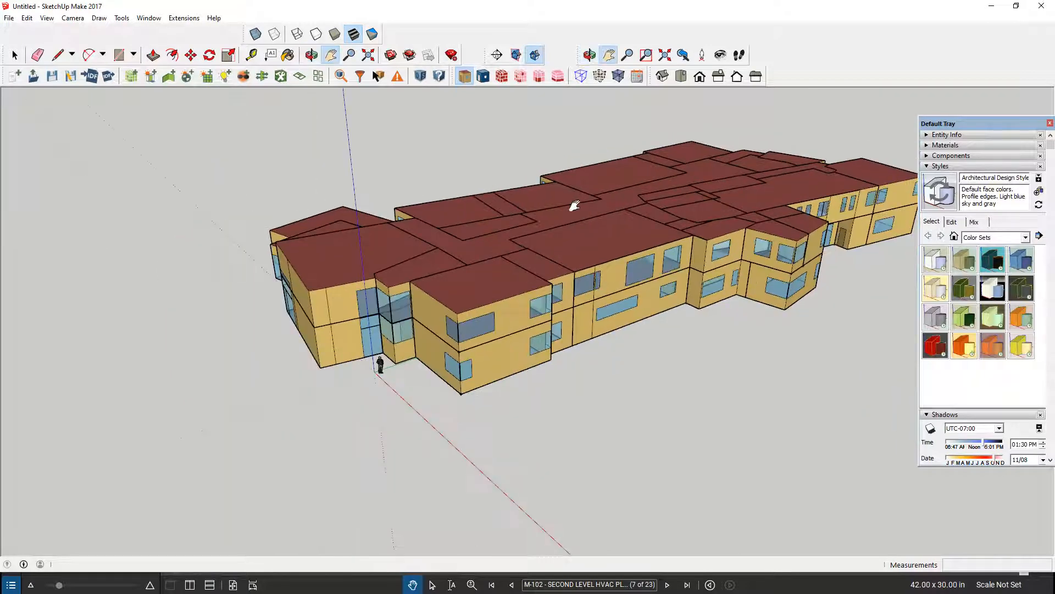
mouse_move(584, 202)
middle_down()
mouse_move(572, 216)
mouse_move(609, 213)
mouse_move(579, 221)
middle_up()
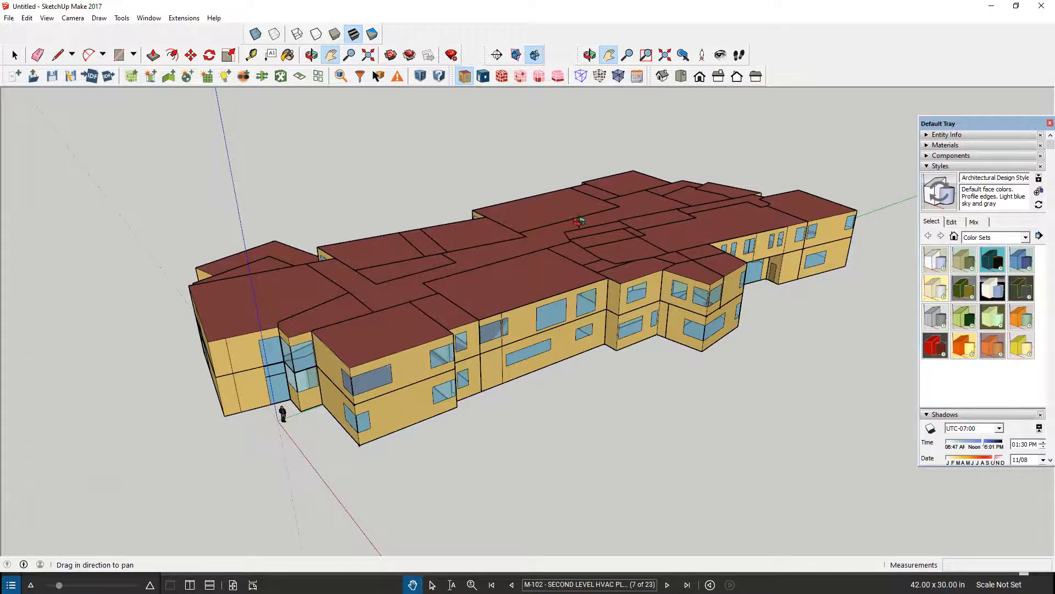
middle_drag(579, 221, 565, 205)
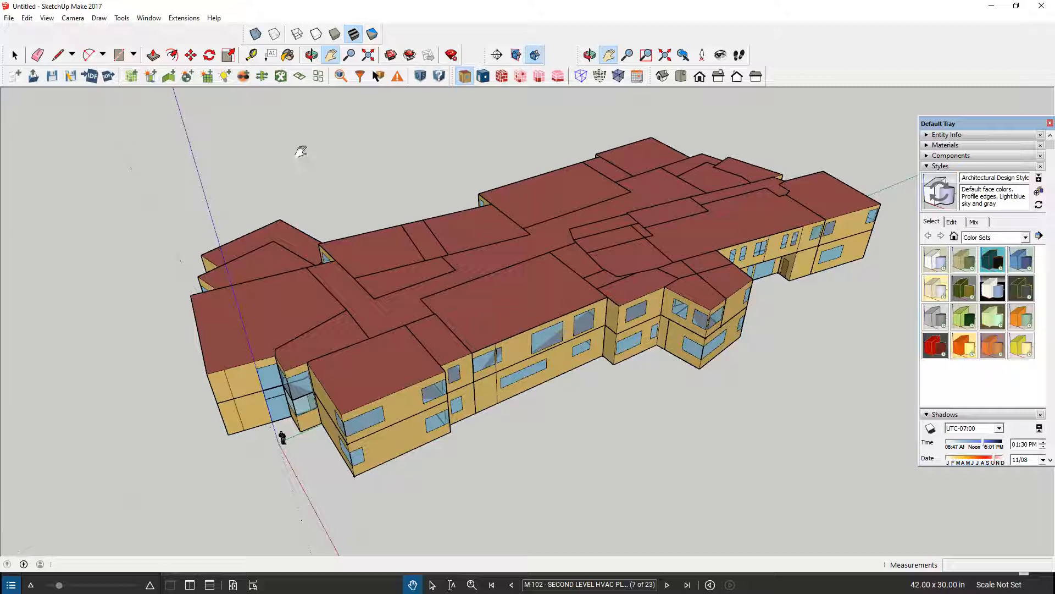
click(270, 57)
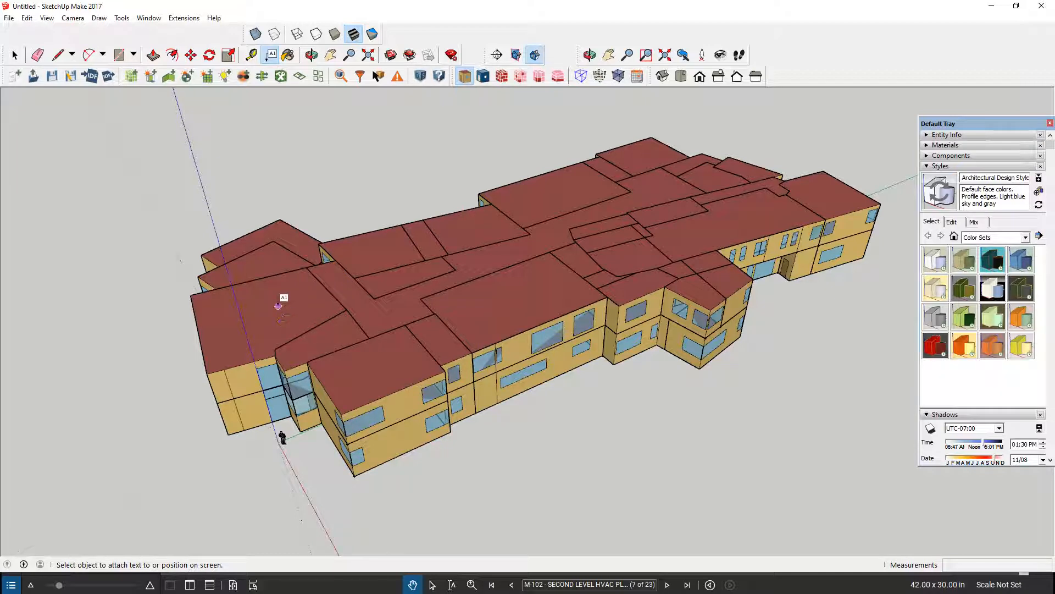
click(284, 306)
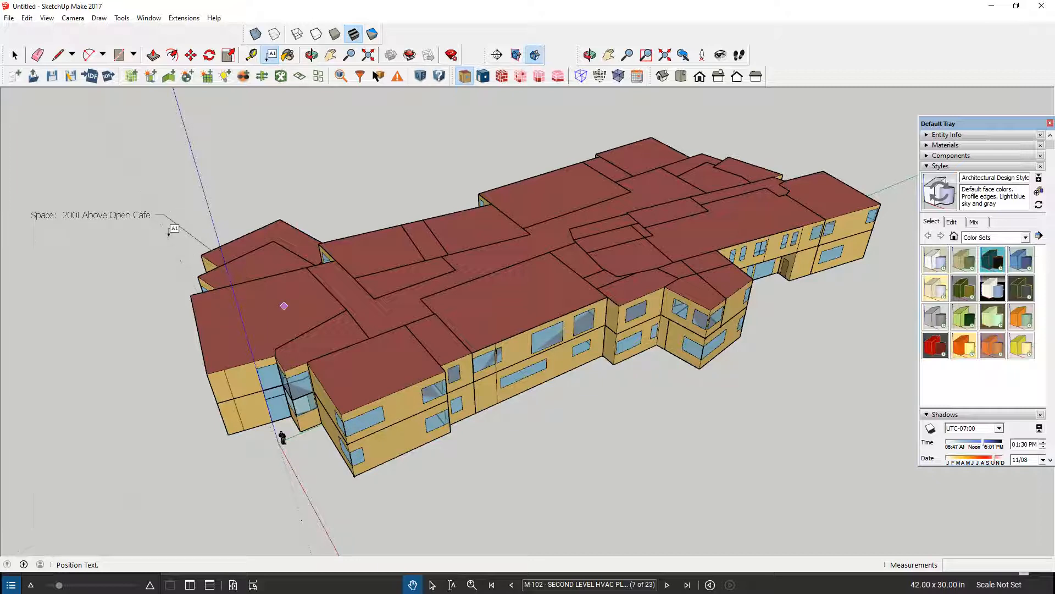
click(169, 234)
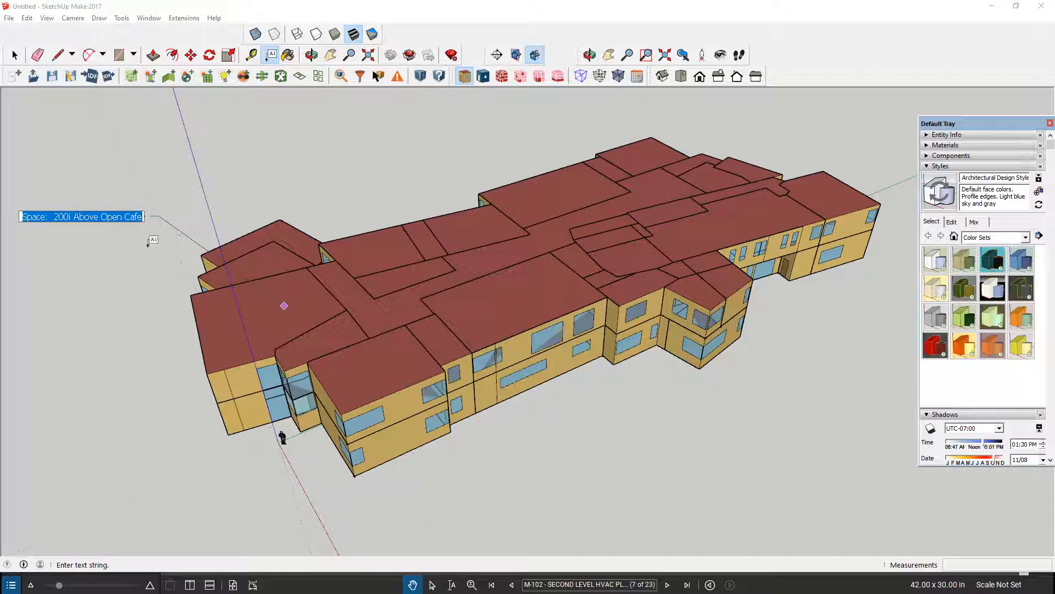
key(Escape)
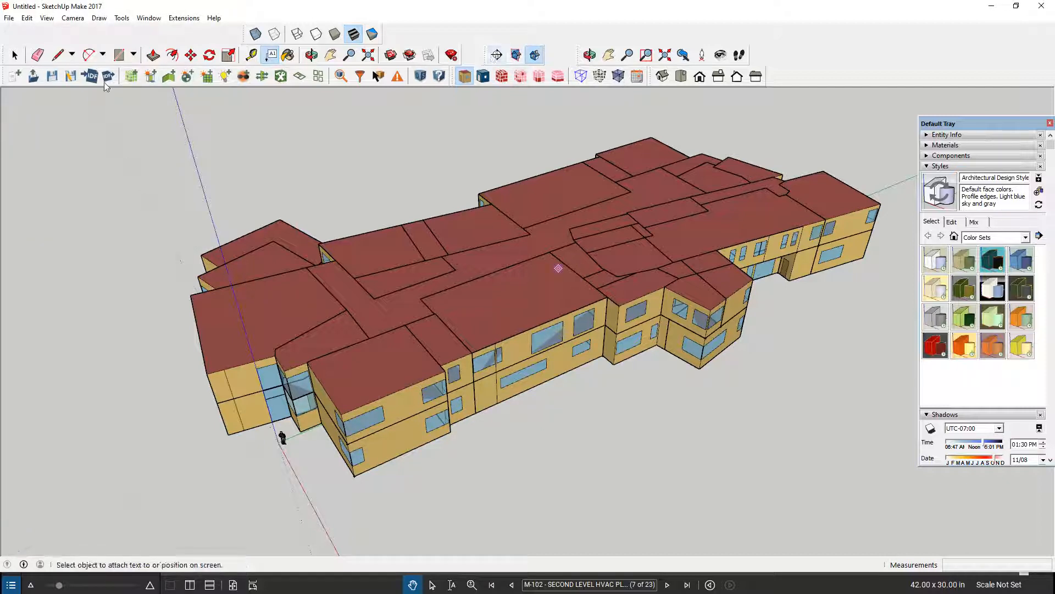
click(15, 56)
click(15, 55)
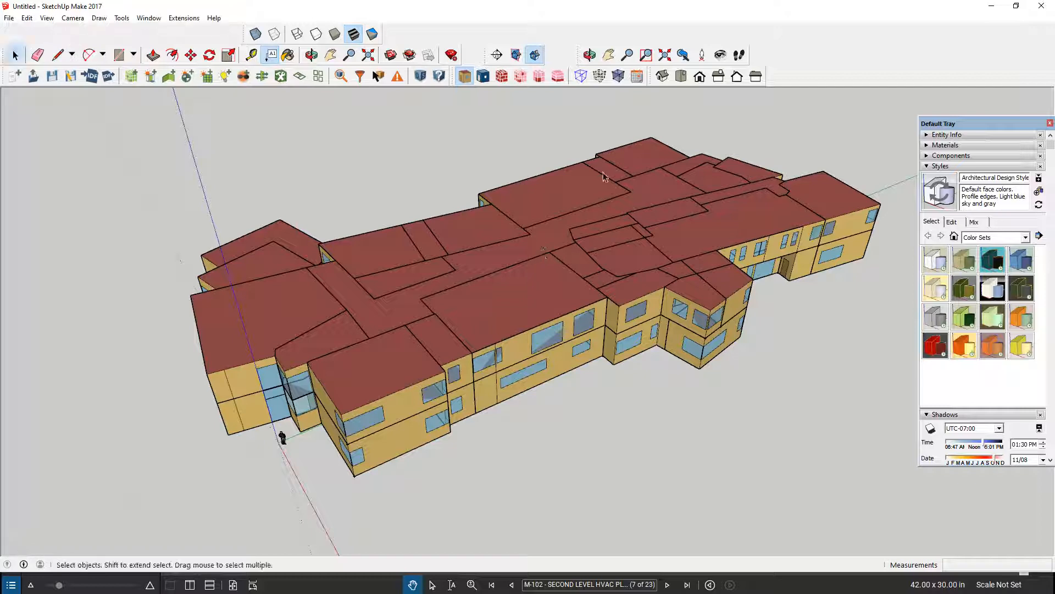
Turn off perspective viewing and switch the camera to the front view of the building.
click(47, 18)
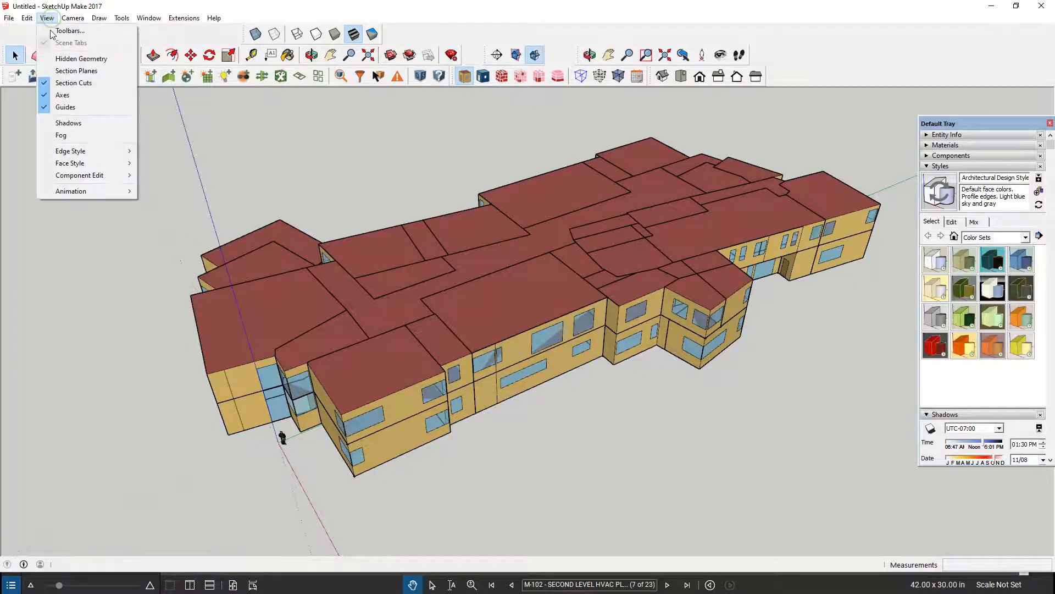
mouse_move(73, 19)
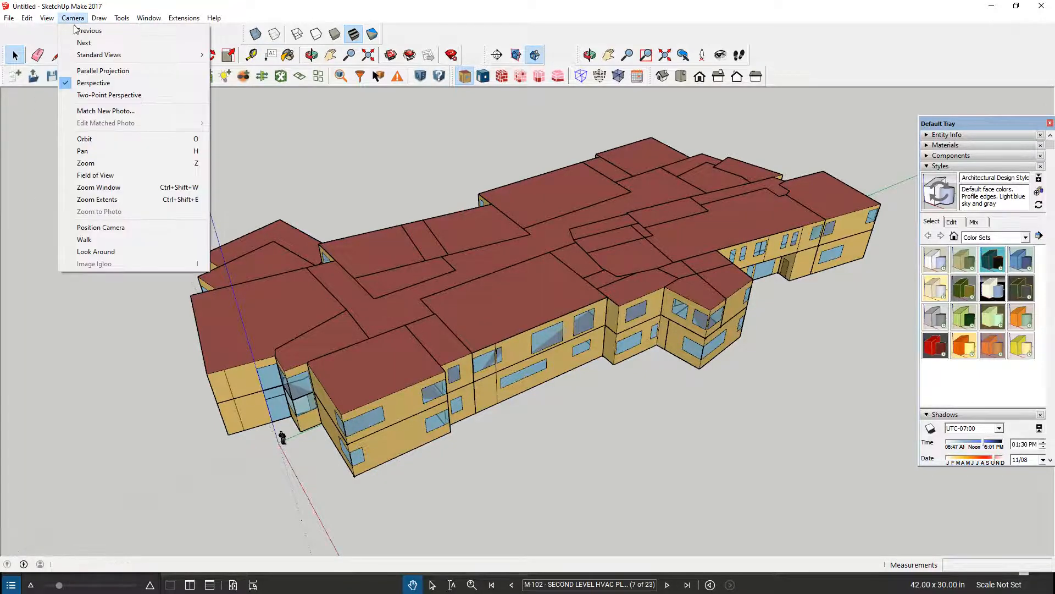
click(91, 84)
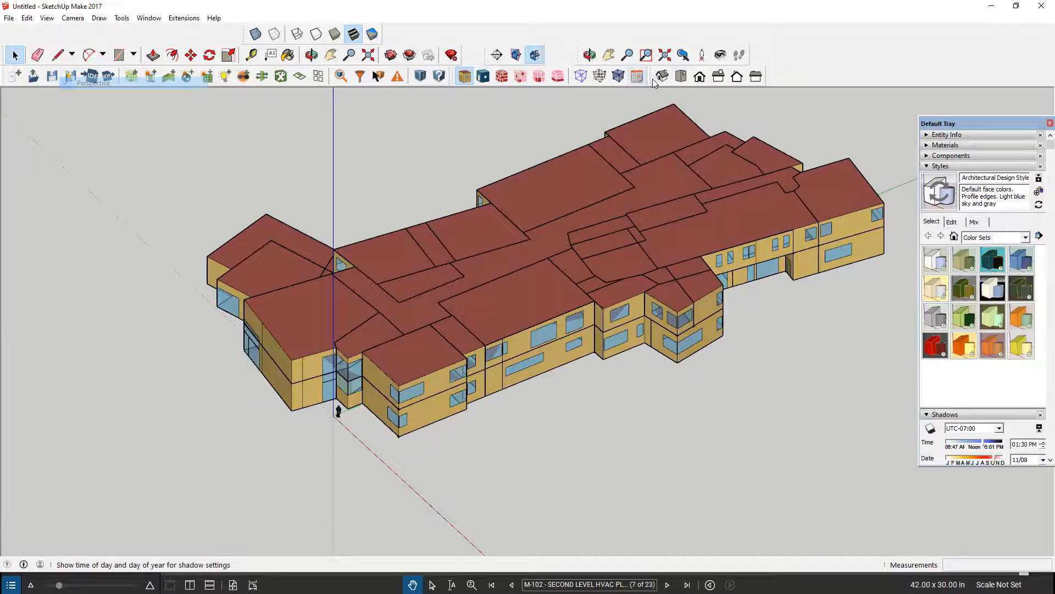
click(700, 76)
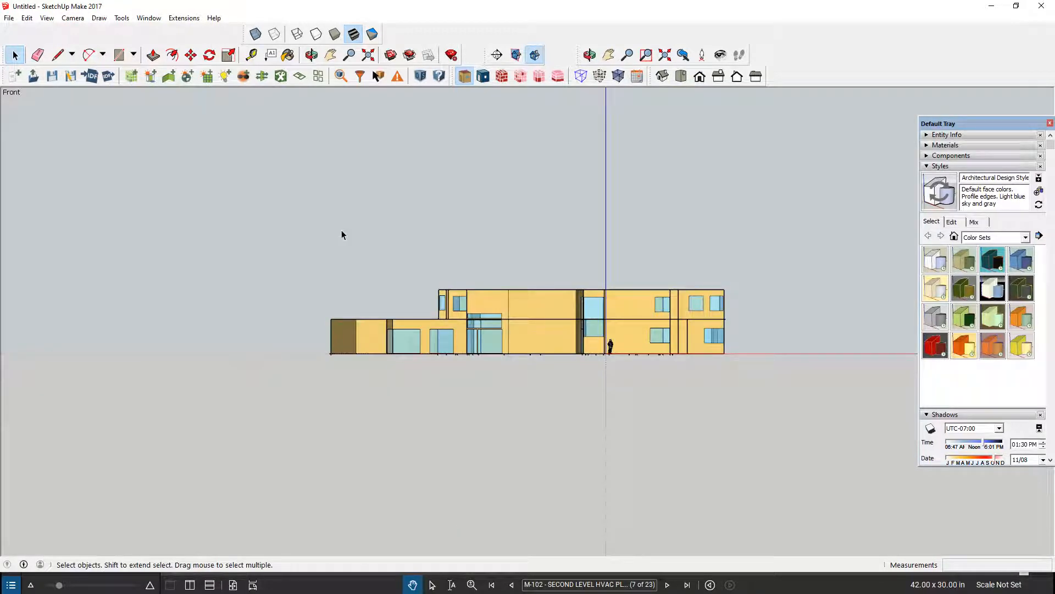
Hide the building's second level so only the ground-floor spaces remain.
click(471, 300)
right_click(498, 300)
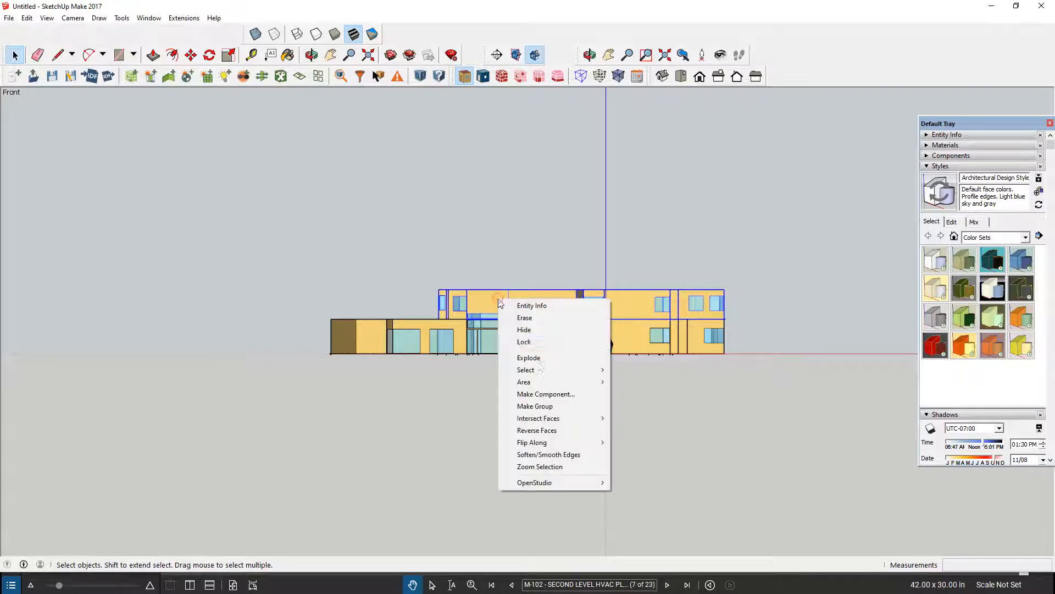
click(525, 329)
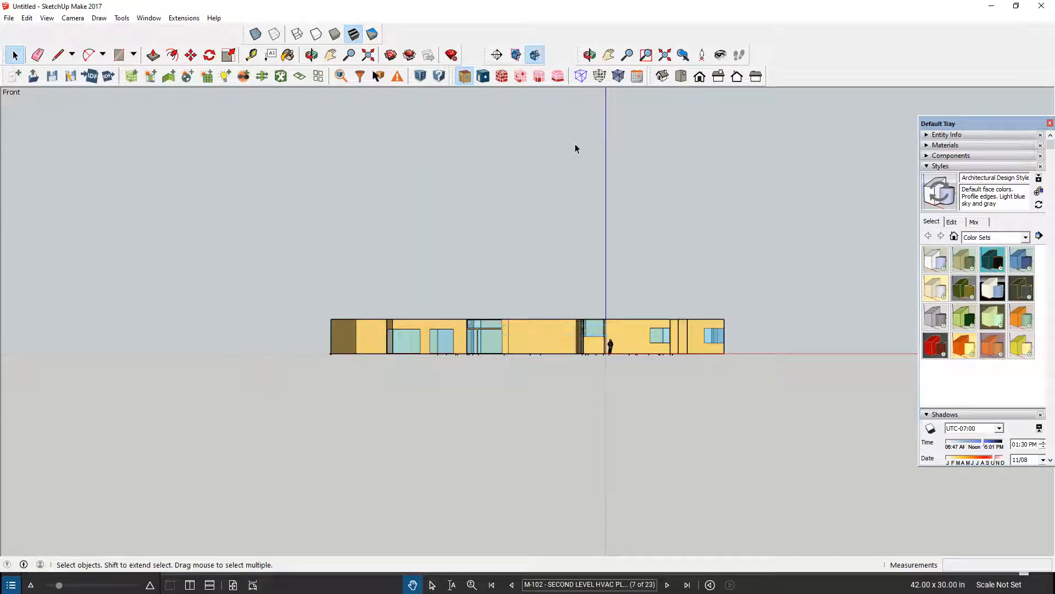
Switch to the top view of the ground floor and render its spaces by thermal zone.
click(681, 77)
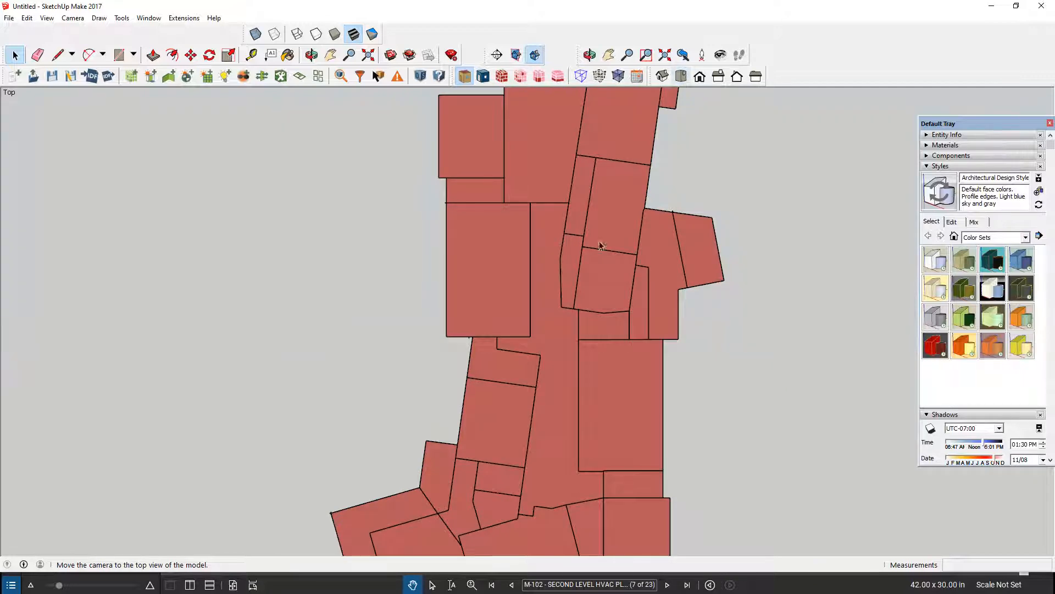
scroll(570, 294, down, 1)
scroll(571, 294, down, 1)
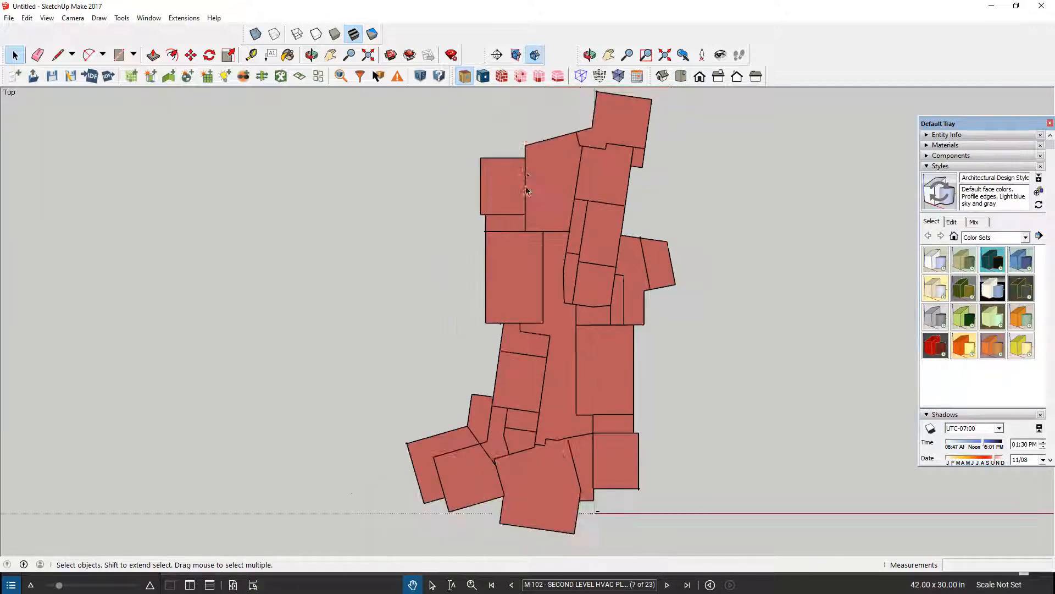
click(539, 76)
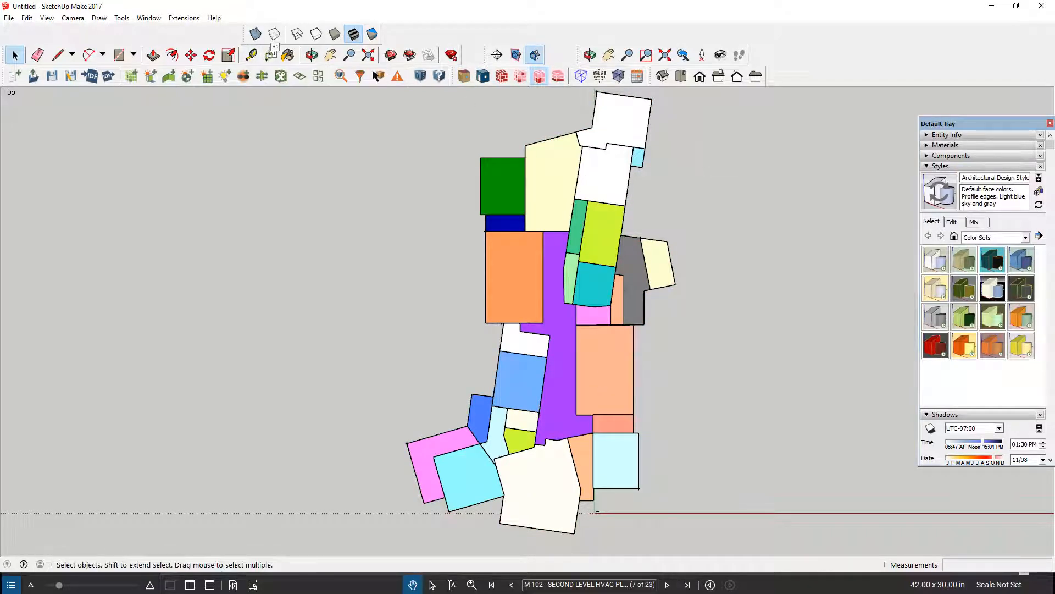
Add the leader label "Space: 175 Physics Classroom" to the white space at the building's upper end, placing the text outside the plan.
click(271, 55)
scroll(627, 150, down, 1)
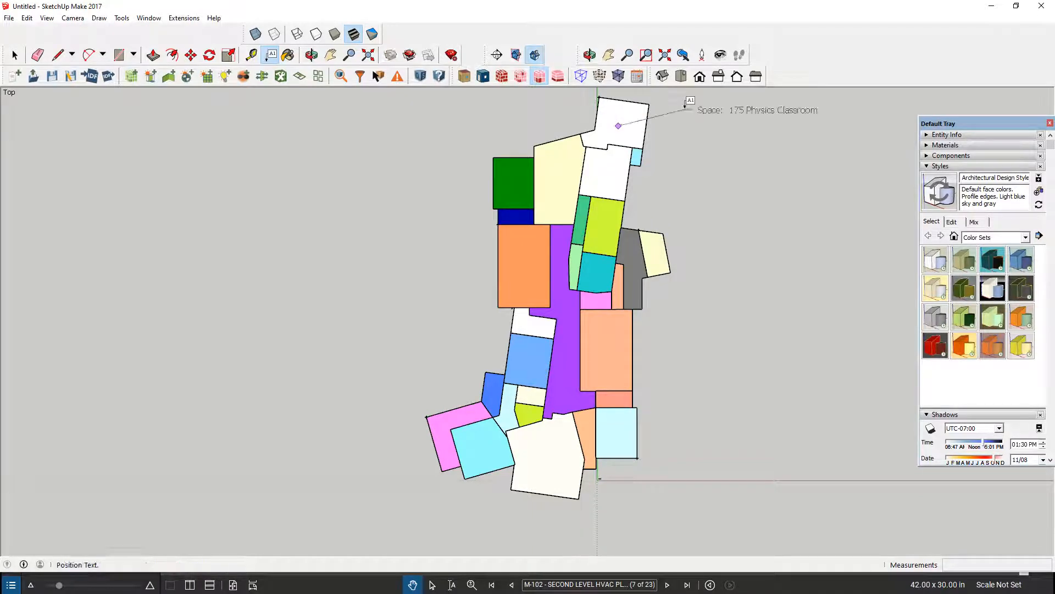
click(685, 107)
click(684, 127)
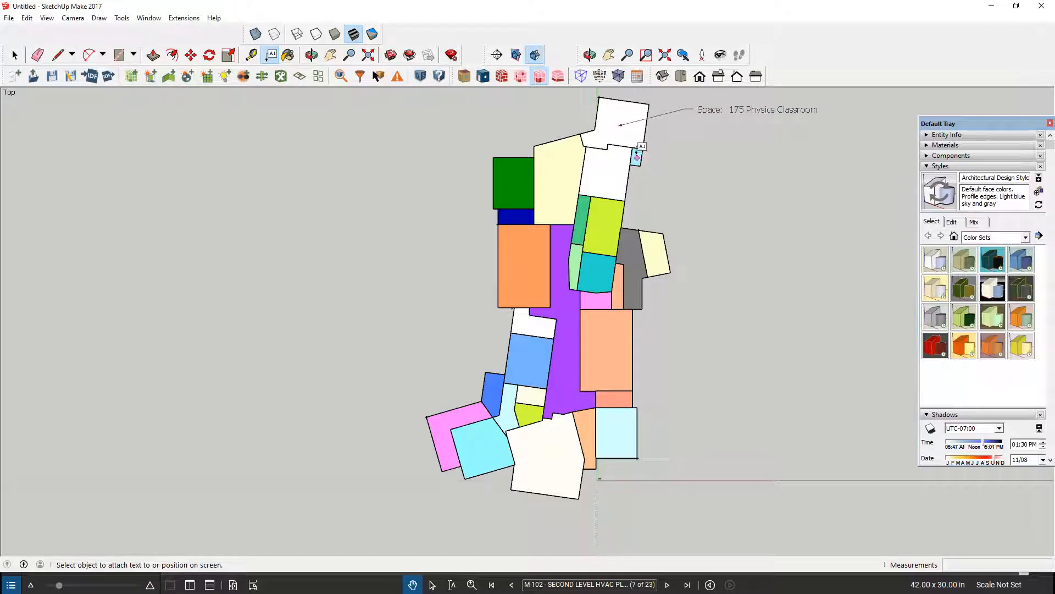
Label the small light-blue space below the physics classroom with the leader text "Space: 167 Water Entry".
scroll(637, 154, up, 2)
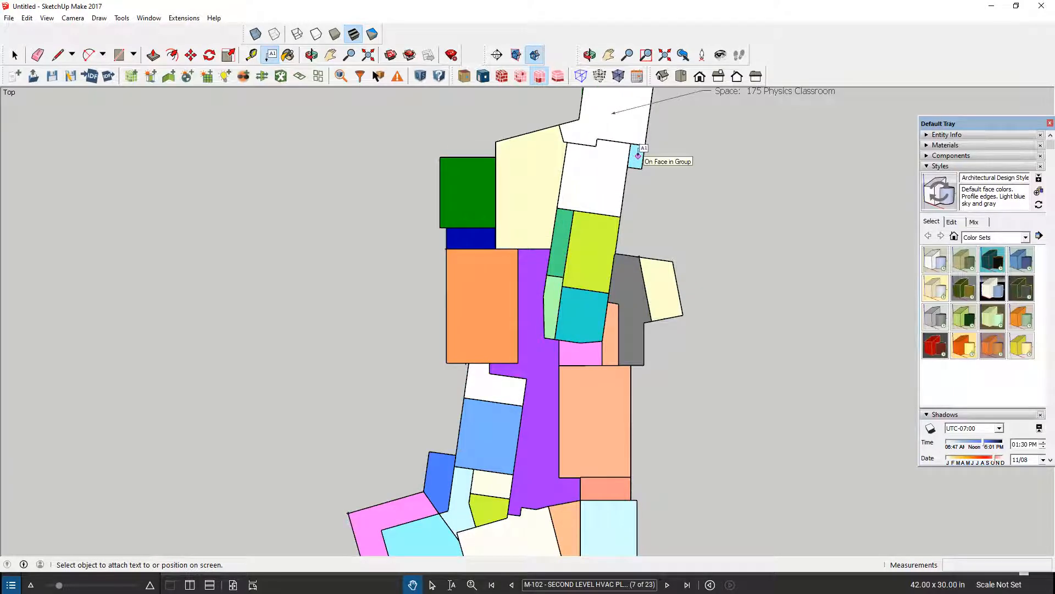
click(637, 157)
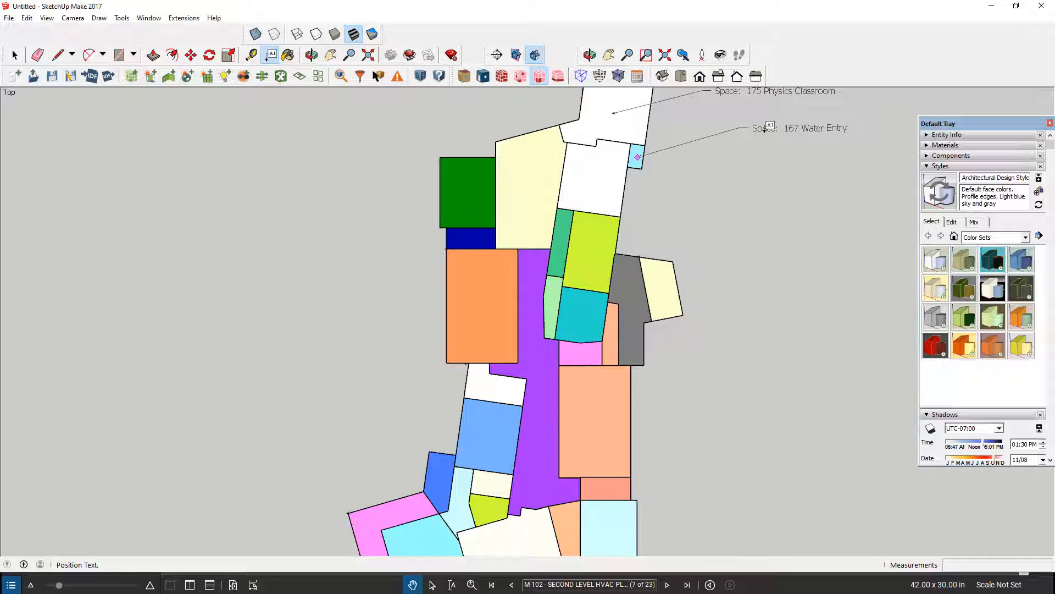
click(751, 118)
click(701, 138)
Label the white space beside the water entry with the leader text "Space: 165 Workshop classroom".
click(599, 178)
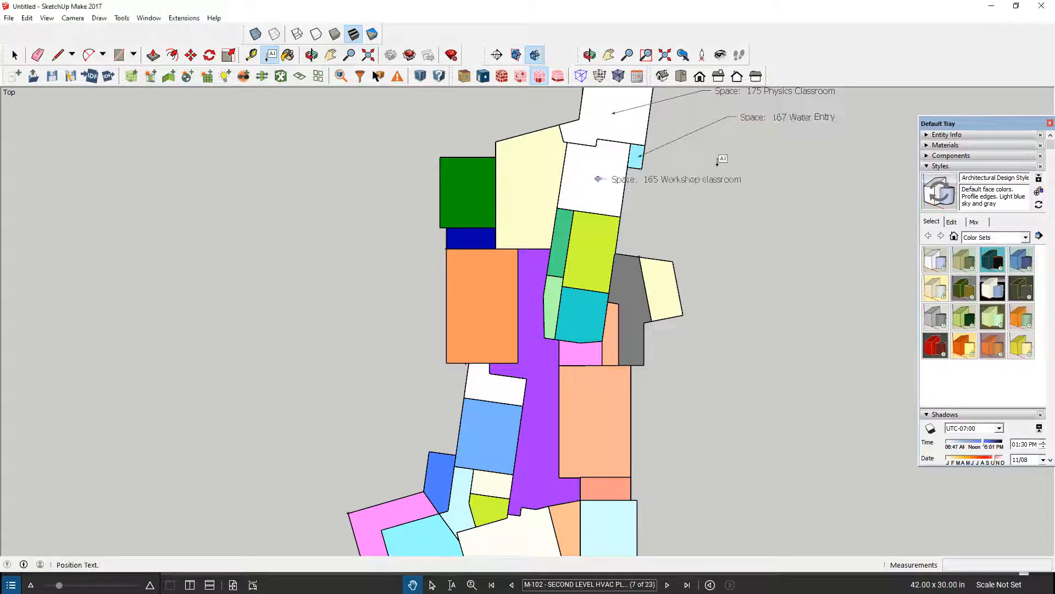
click(720, 165)
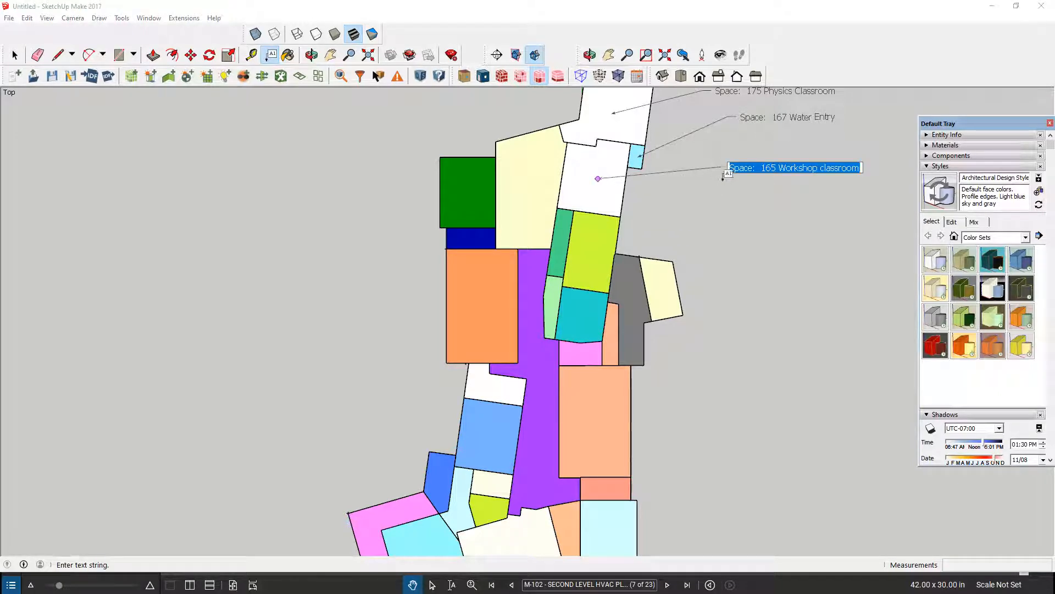
click(714, 188)
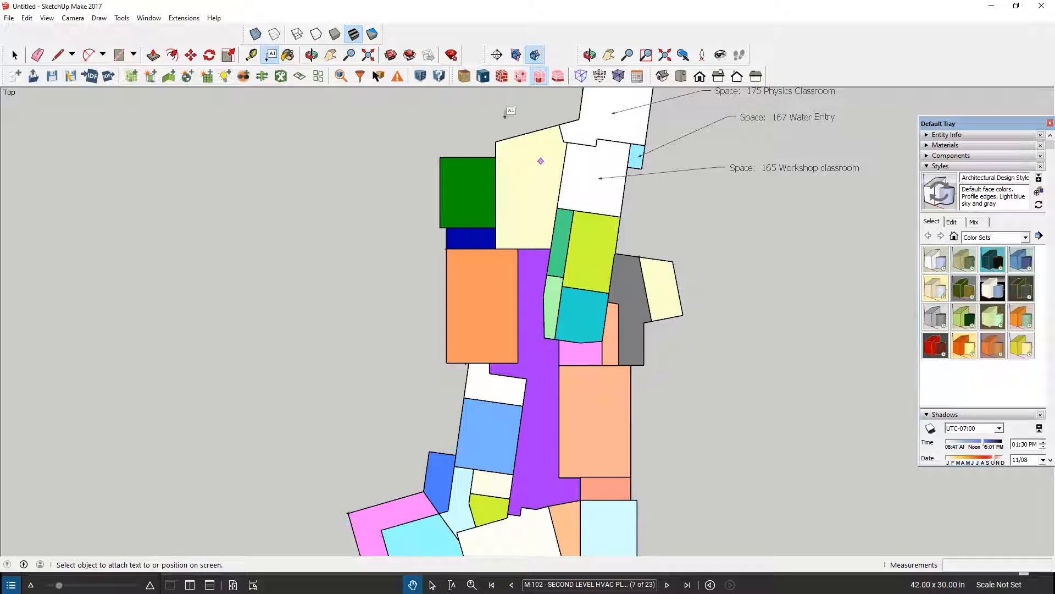
Label the large cream space next to the workshop classroom with the leader text "Space: 100x Hallway 2".
click(536, 177)
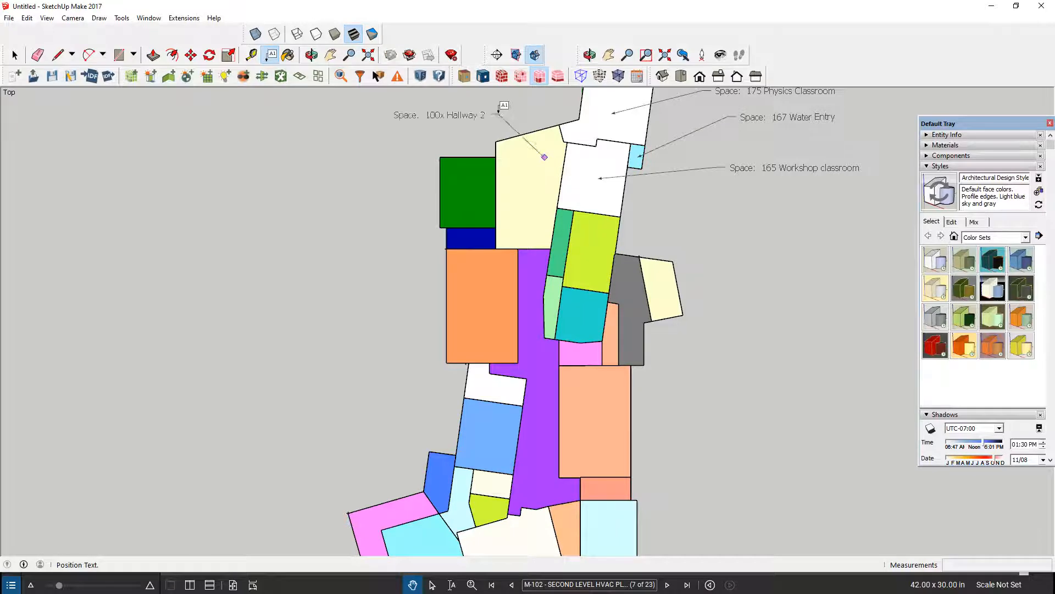
click(486, 105)
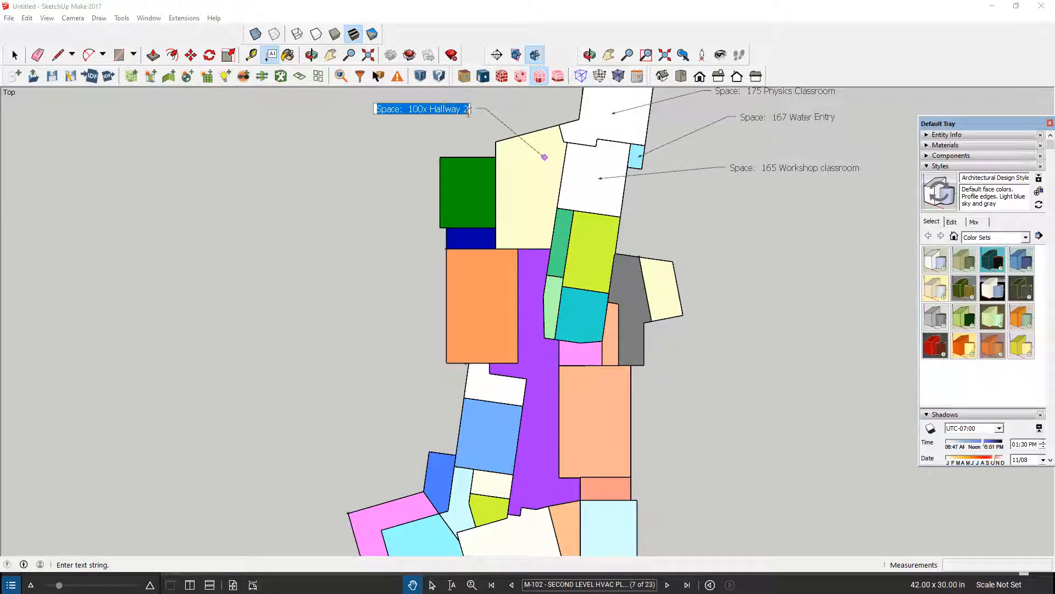
click(476, 119)
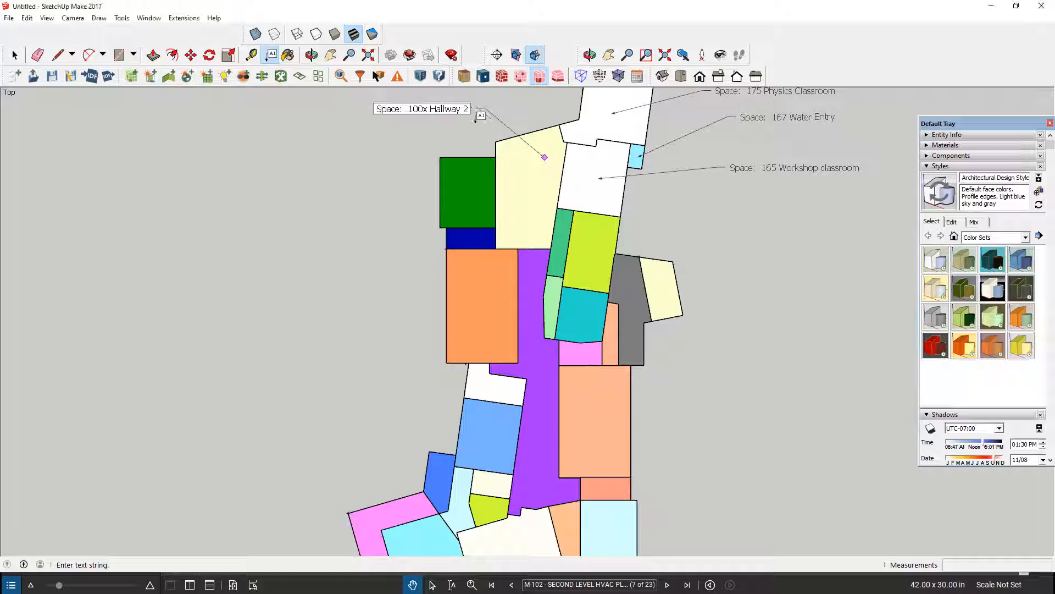
click(476, 119)
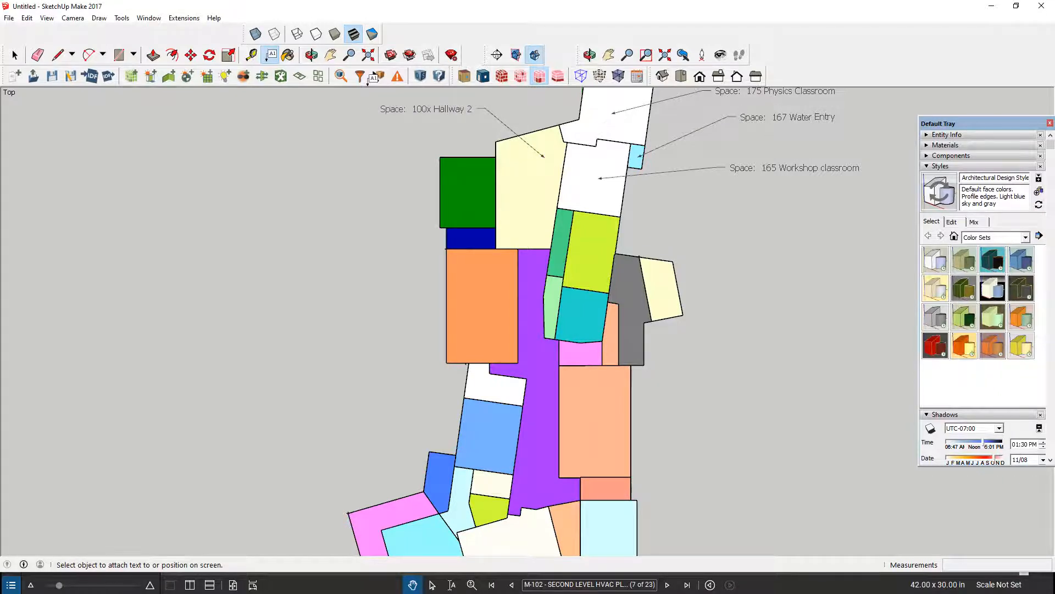
scroll(478, 112, down, 1)
key(alt+Tab)
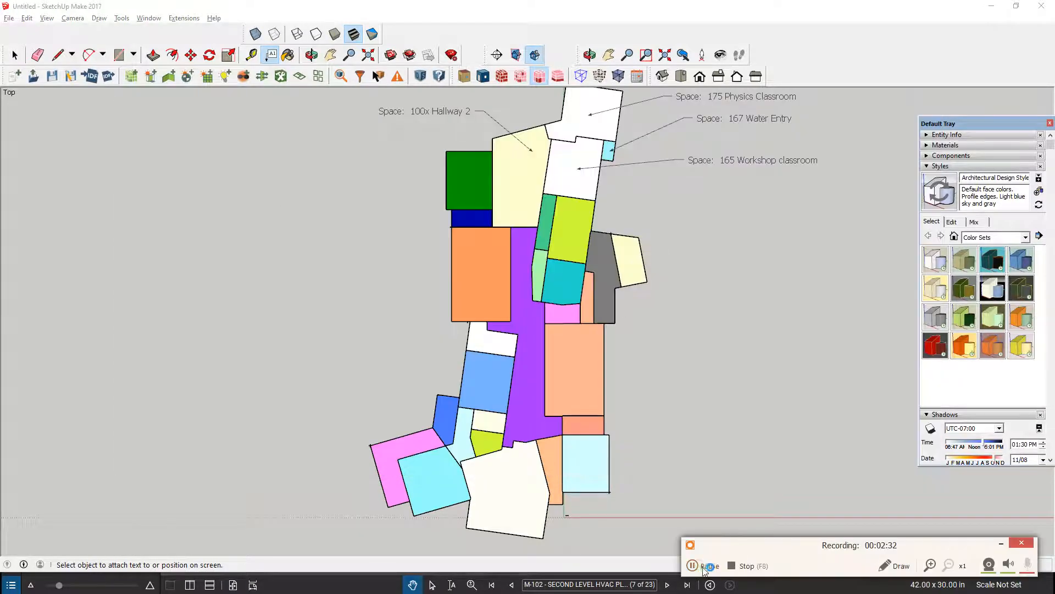
click(699, 565)
key(F7)
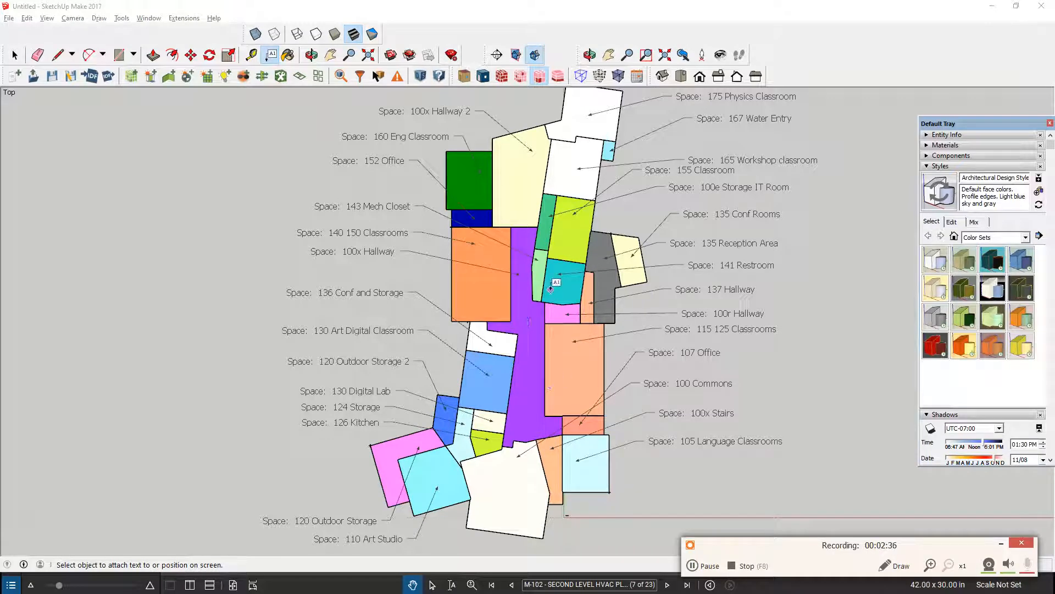
scroll(551, 289, down, 2)
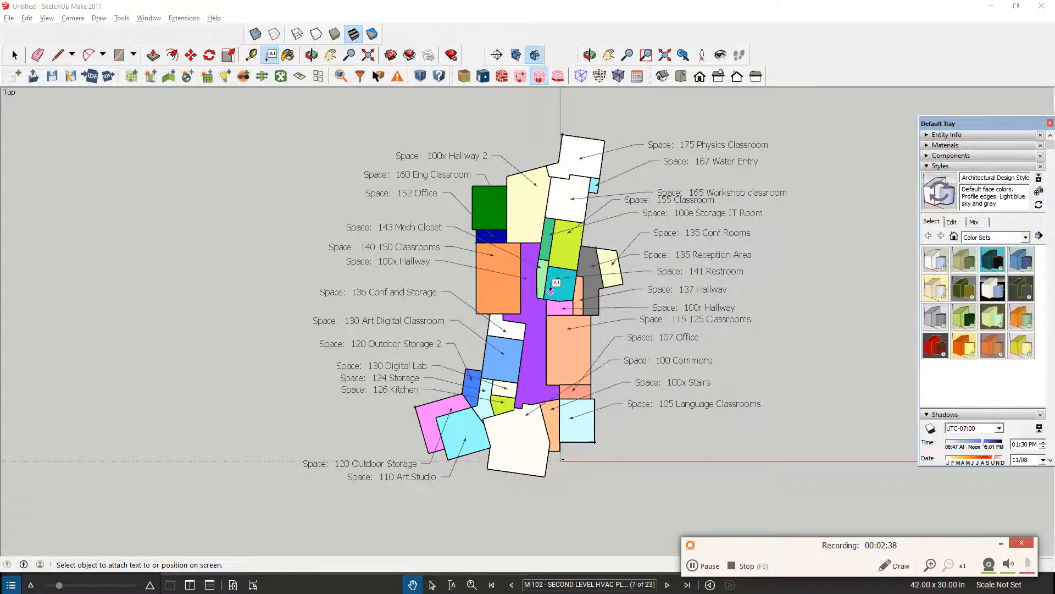
scroll(552, 289, up, 1)
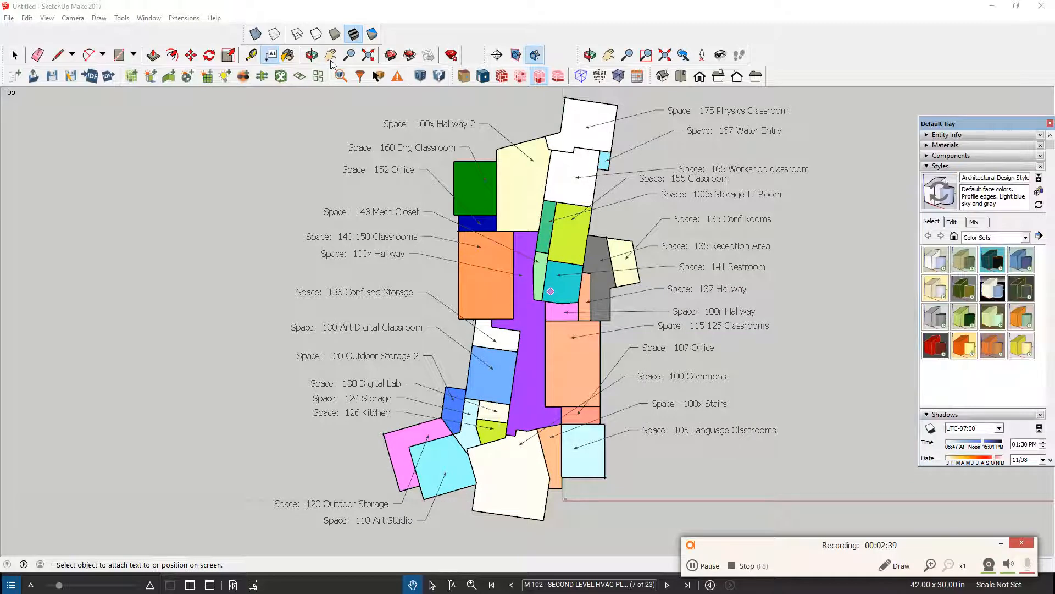
scroll(551, 217, down, 1)
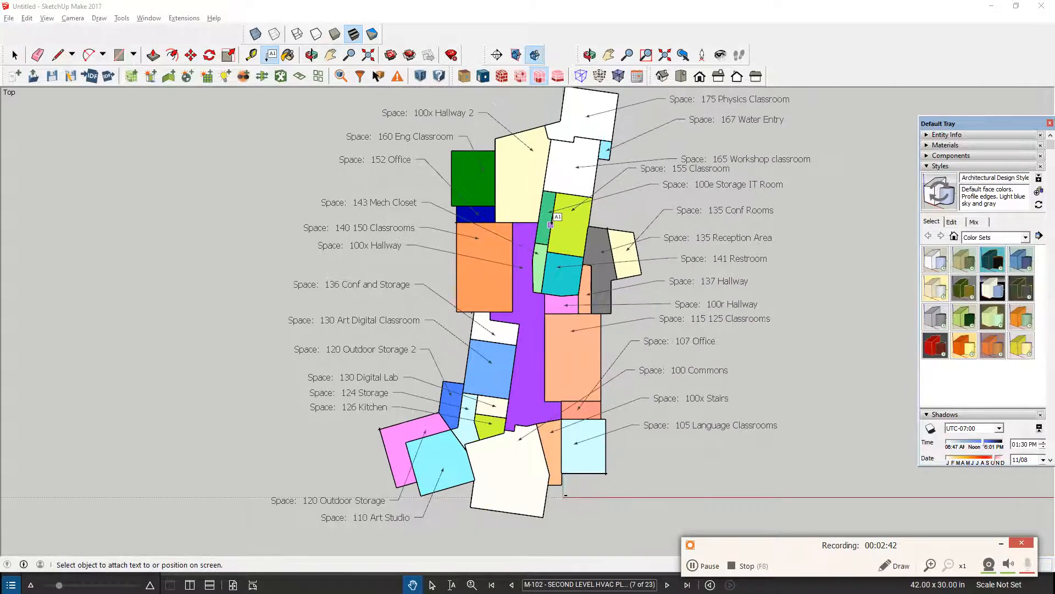
click(331, 54)
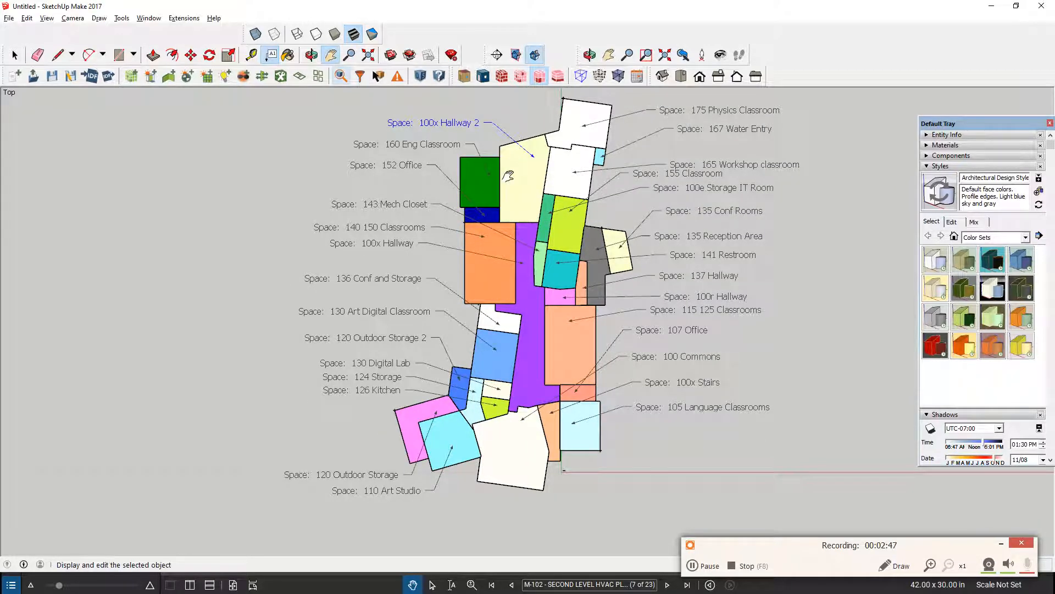
Deselect the "Space: 100x Hallway 2" leader label in the top-view plan.
drag(509, 175, 495, 196)
drag(286, 178, 282, 178)
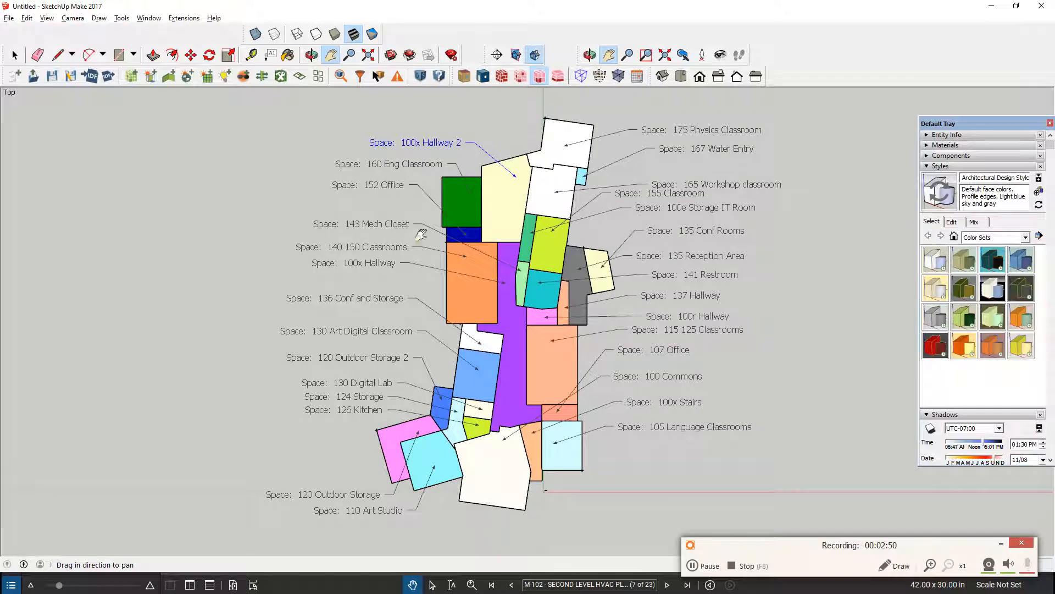
drag(425, 232, 429, 225)
drag(359, 425, 361, 424)
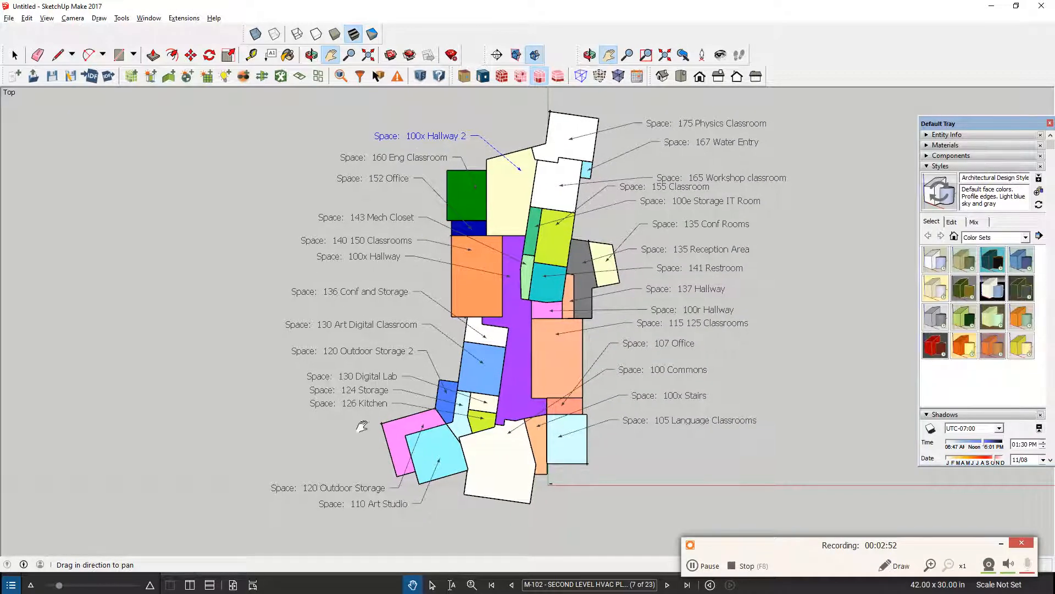
drag(414, 455, 417, 451)
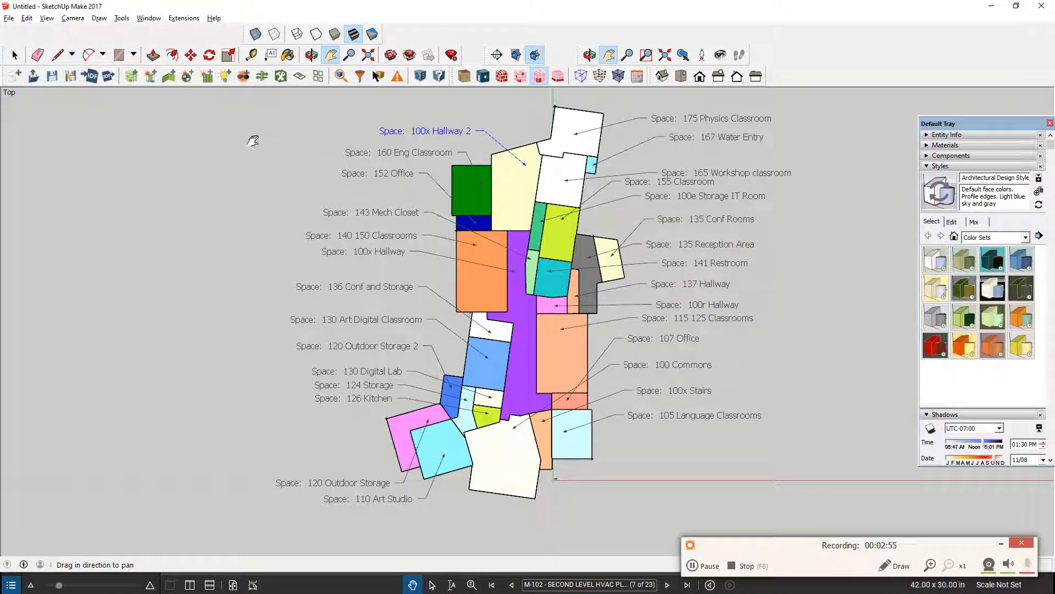
click(15, 54)
click(622, 117)
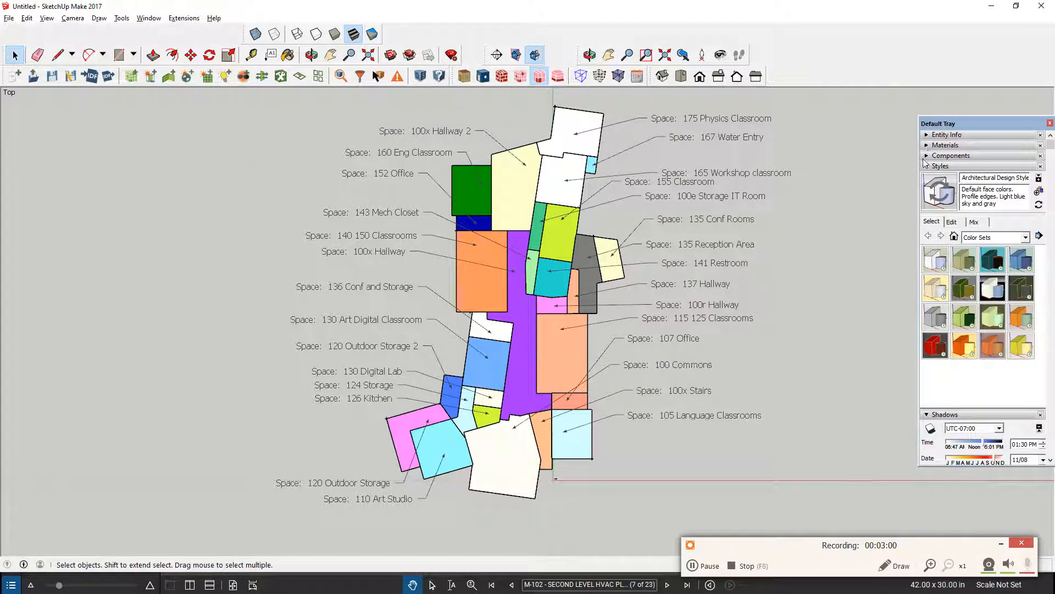
Set the style's background colour to white and hide the model axes.
click(952, 222)
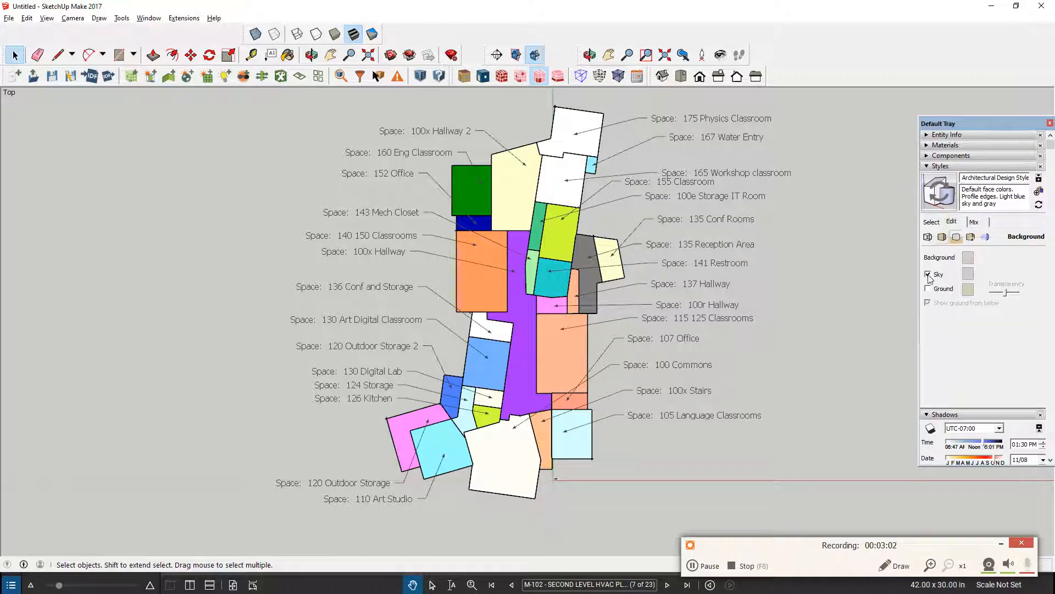
click(968, 274)
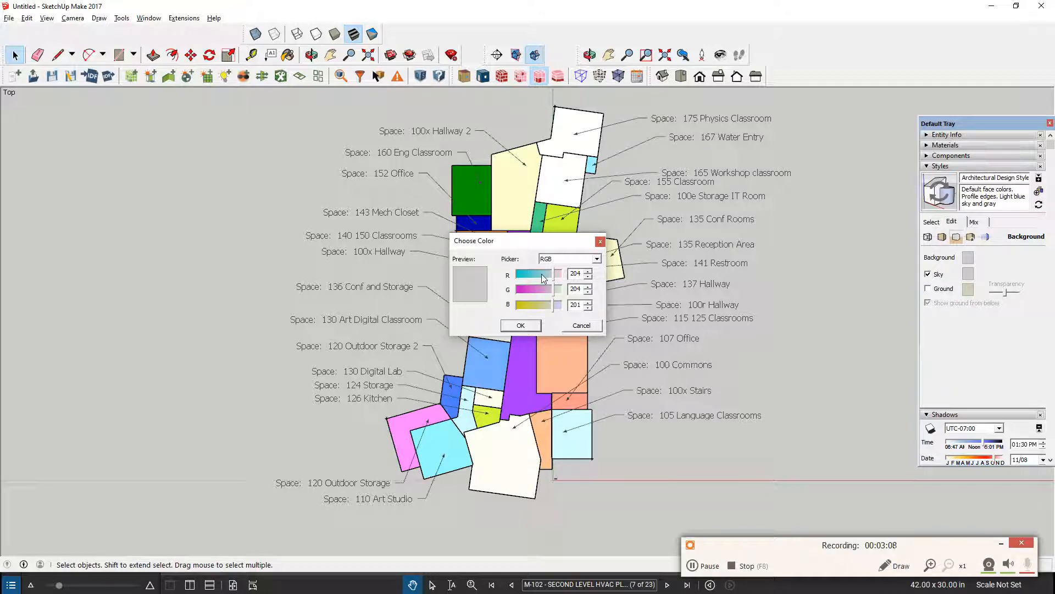
drag(543, 278, 569, 294)
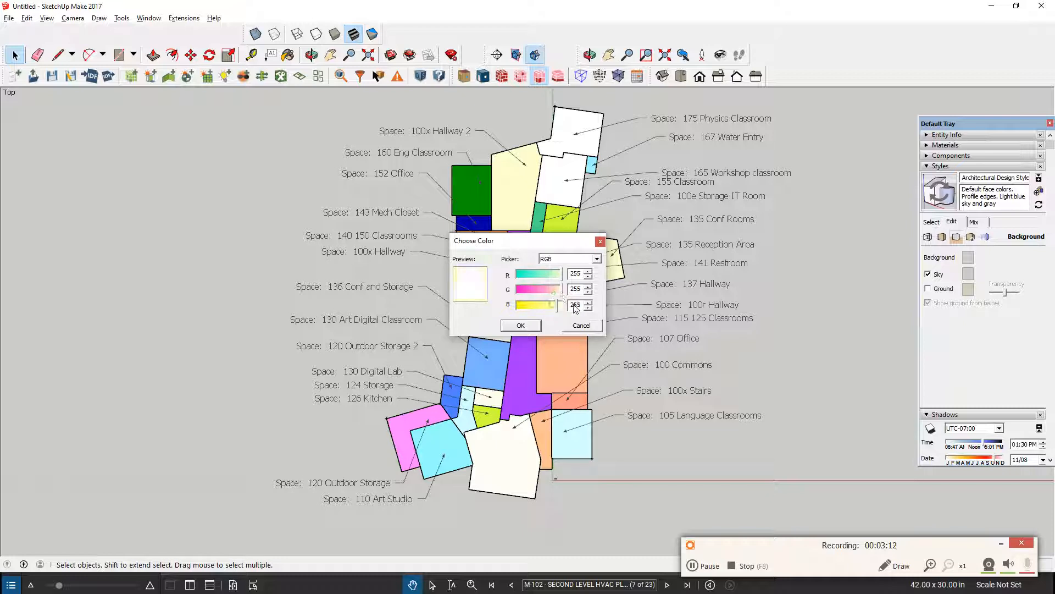
click(521, 325)
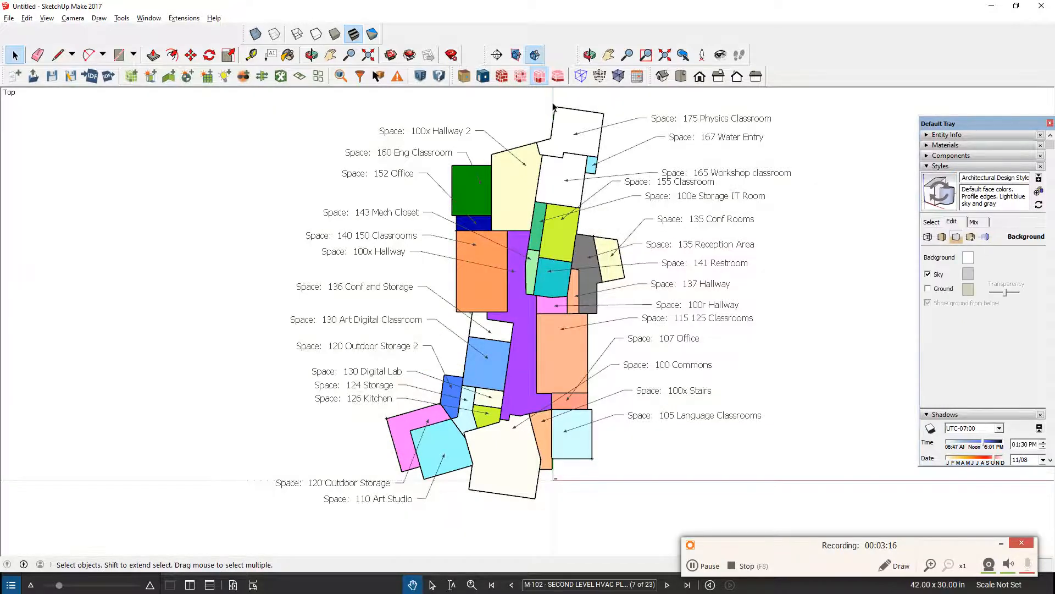
click(46, 18)
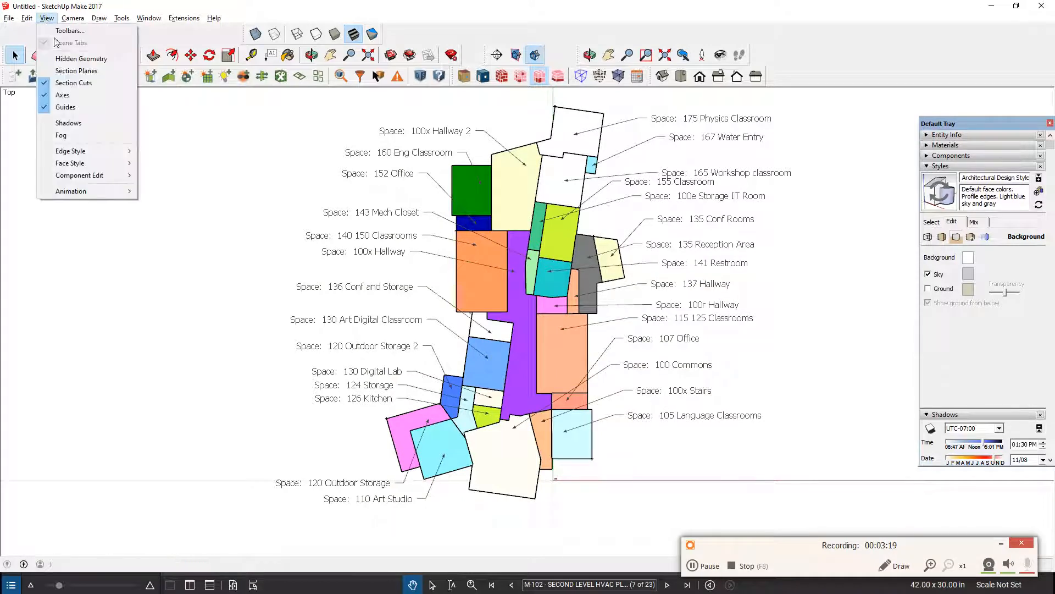
click(62, 95)
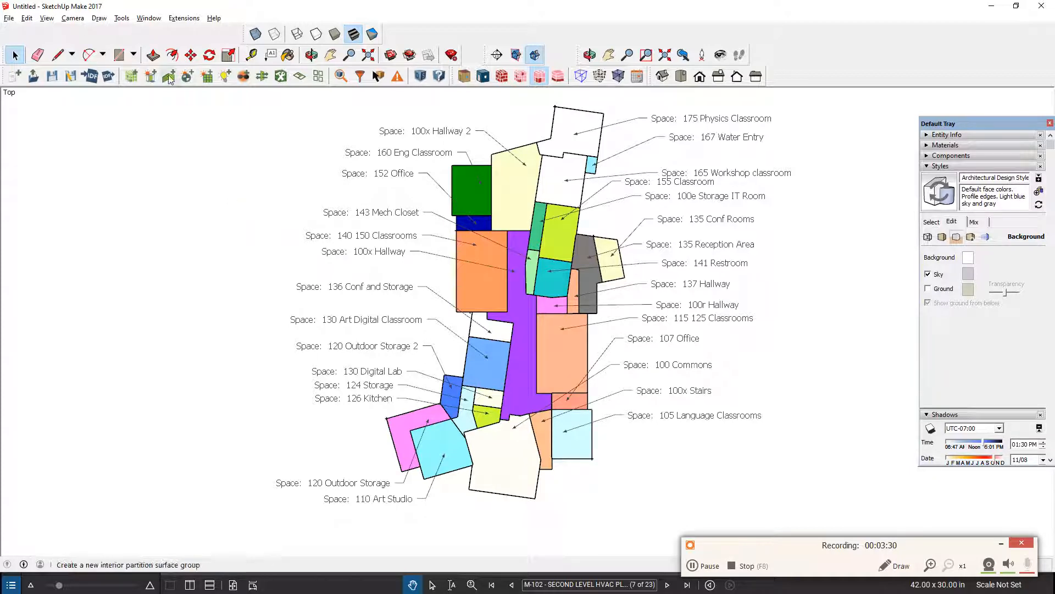
Export the coloured plan as a 2D PNG graphic named "Floor Plan 1" in the Documents folder.
click(9, 18)
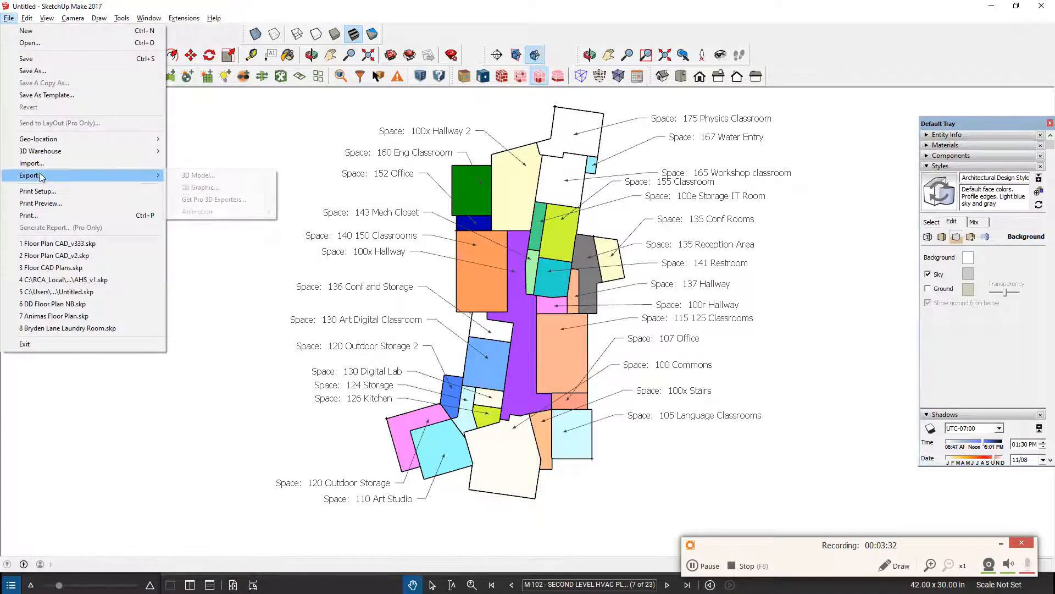
mouse_move(39, 175)
click(222, 186)
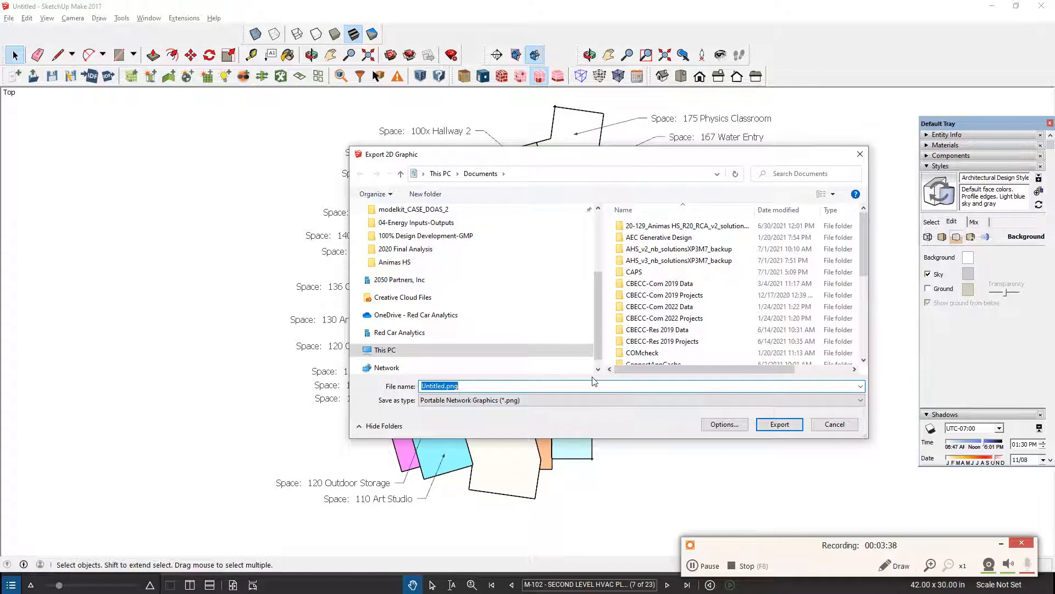
text(Floor Plan 1)
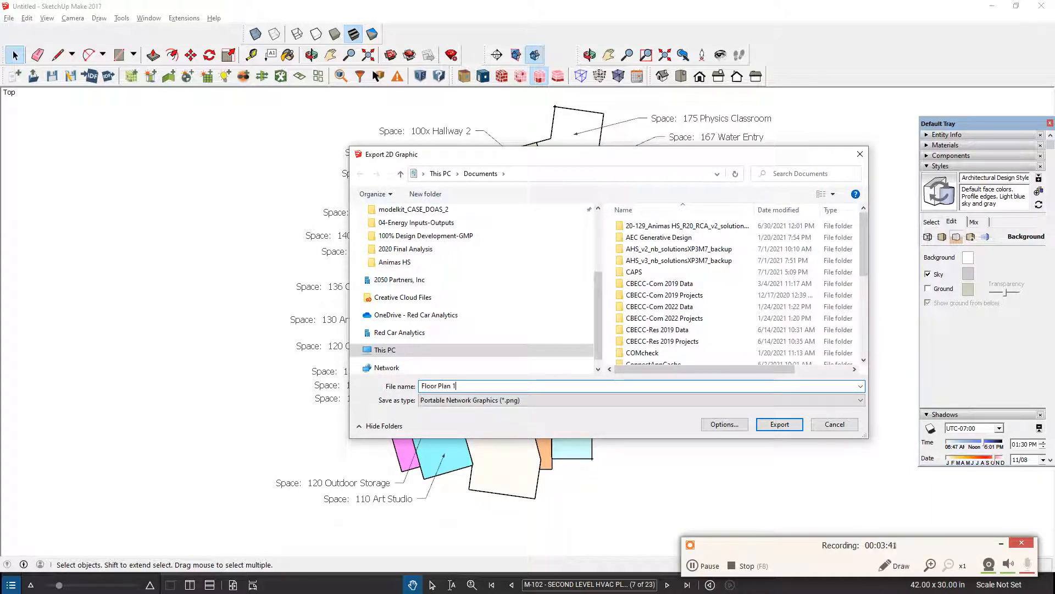
click(780, 424)
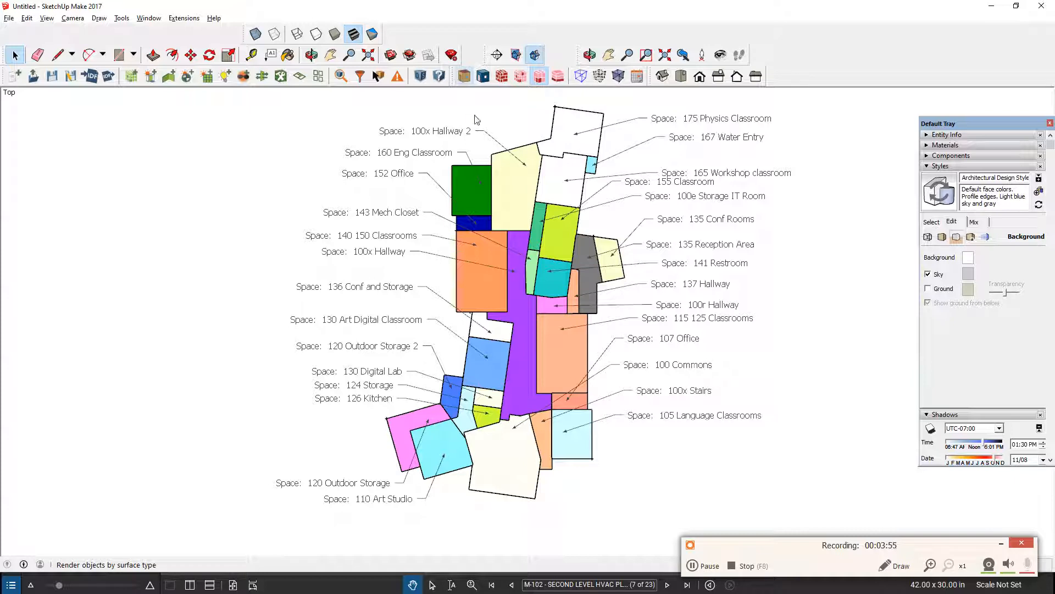
Render the model by surface type and try the Hidden Line and Shaded face styles, ending on Monochrome.
click(465, 77)
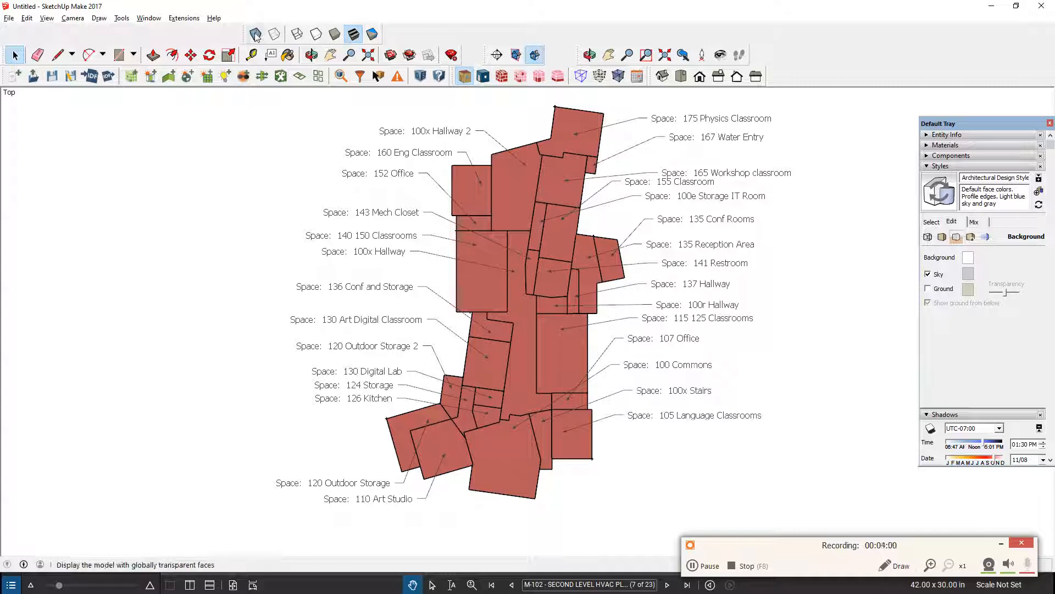
click(318, 35)
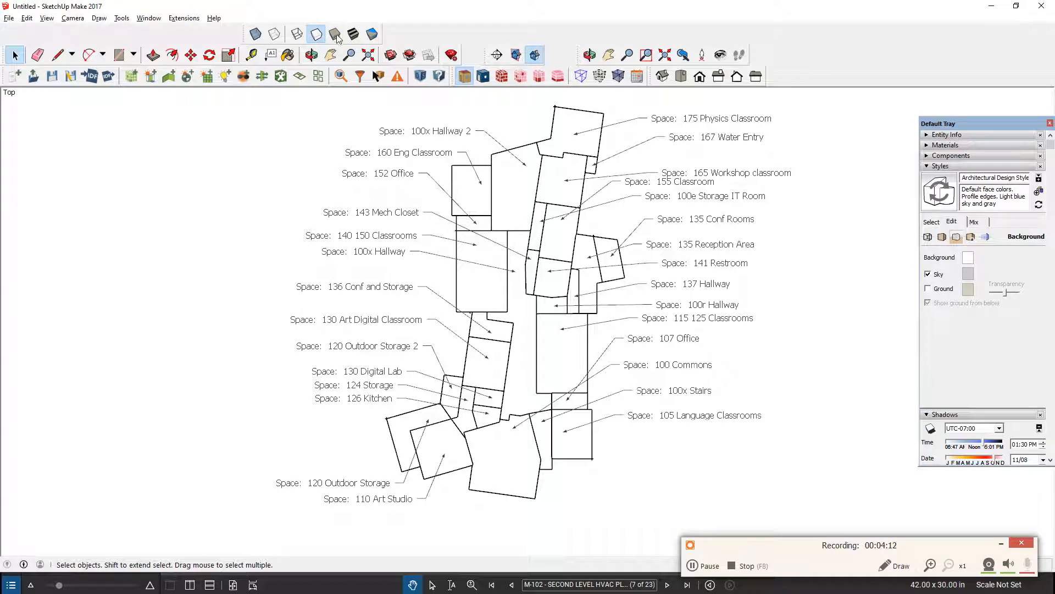
click(335, 35)
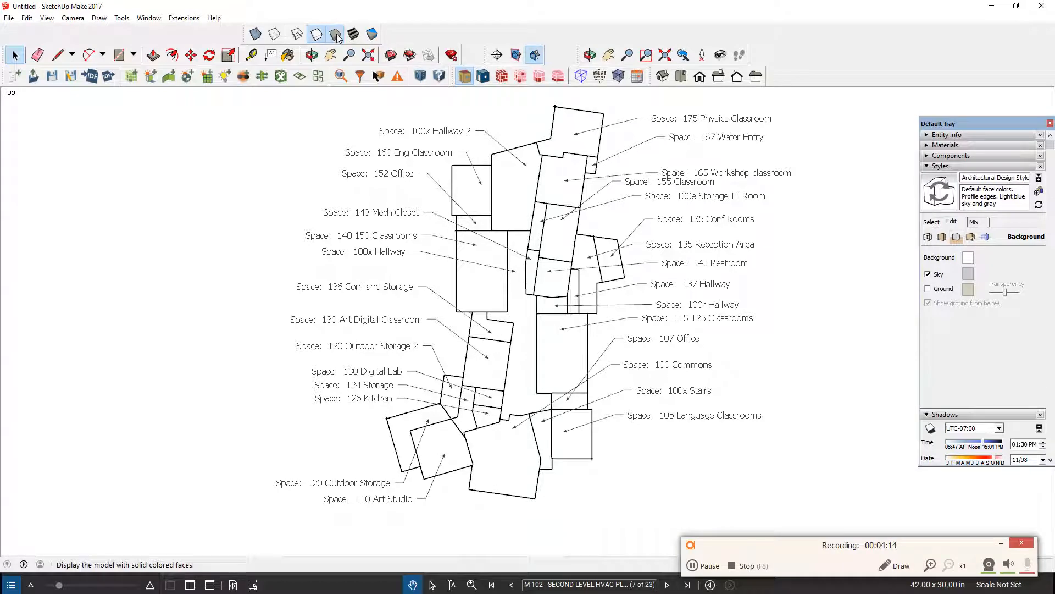
click(373, 35)
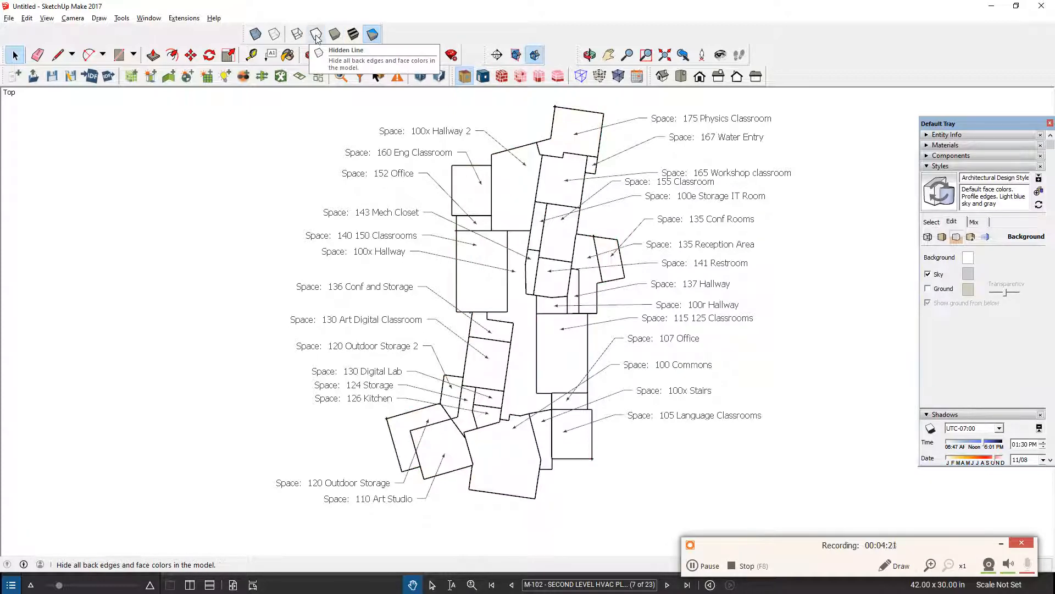
Export the outline plan as a 2D PNG graphic named "Floor Plan white outline 1" in the Documents folder.
click(8, 17)
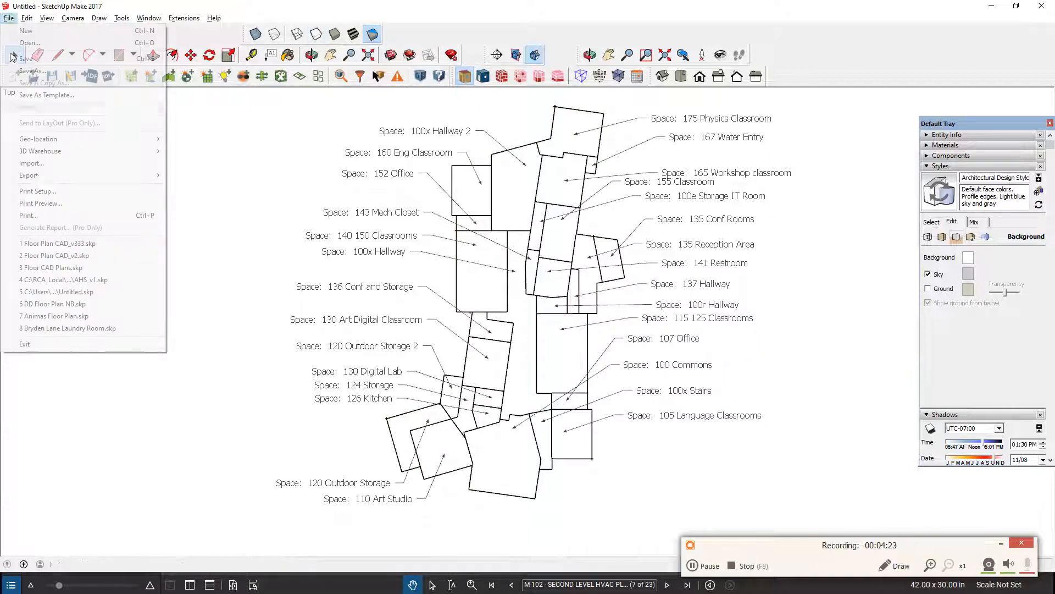
mouse_move(40, 180)
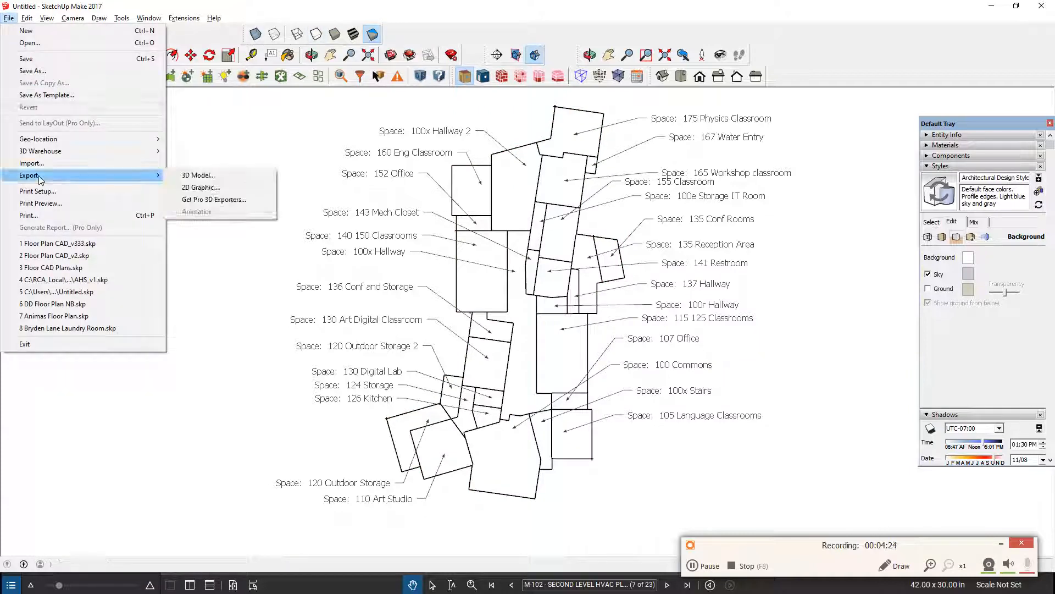
click(205, 190)
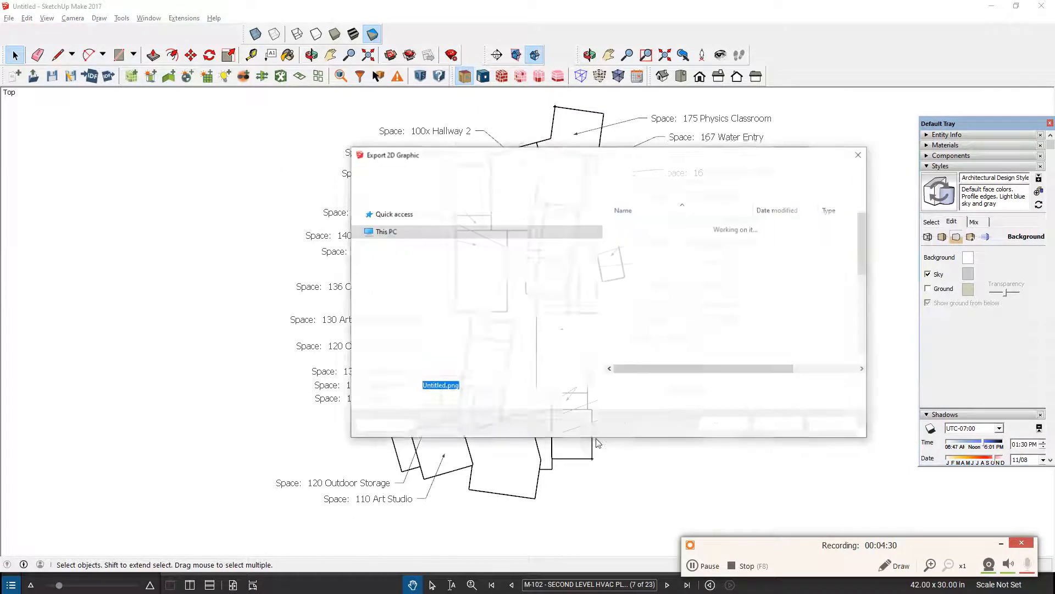
text(F)
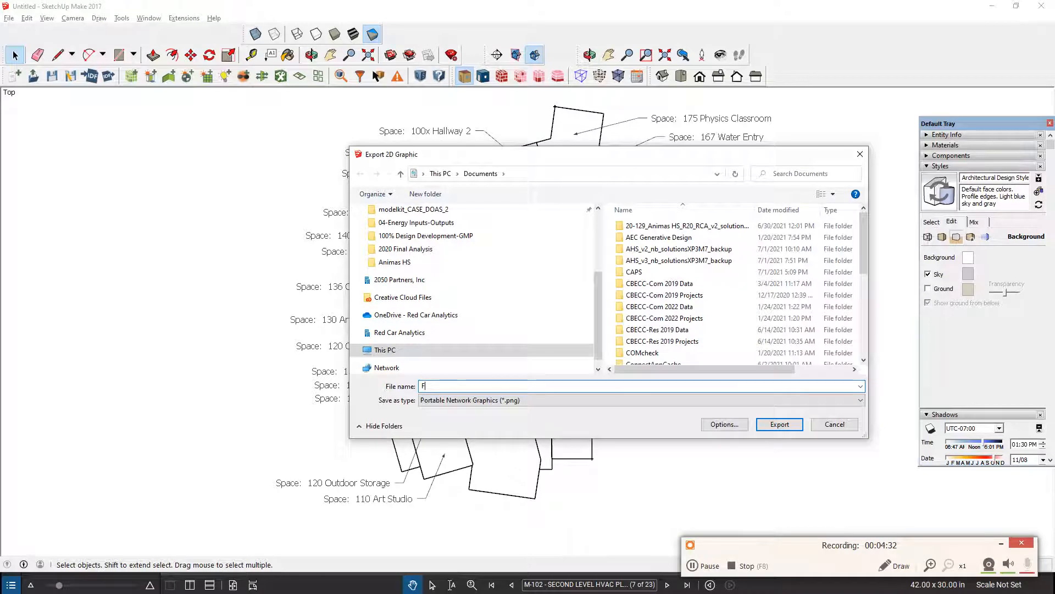
text(loor)
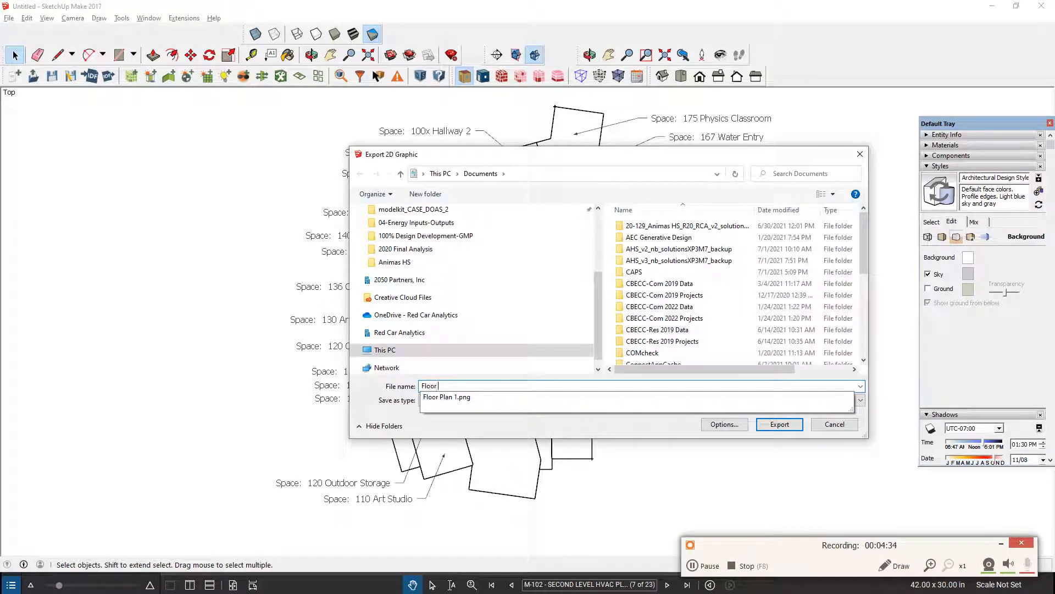
text( Plan whi)
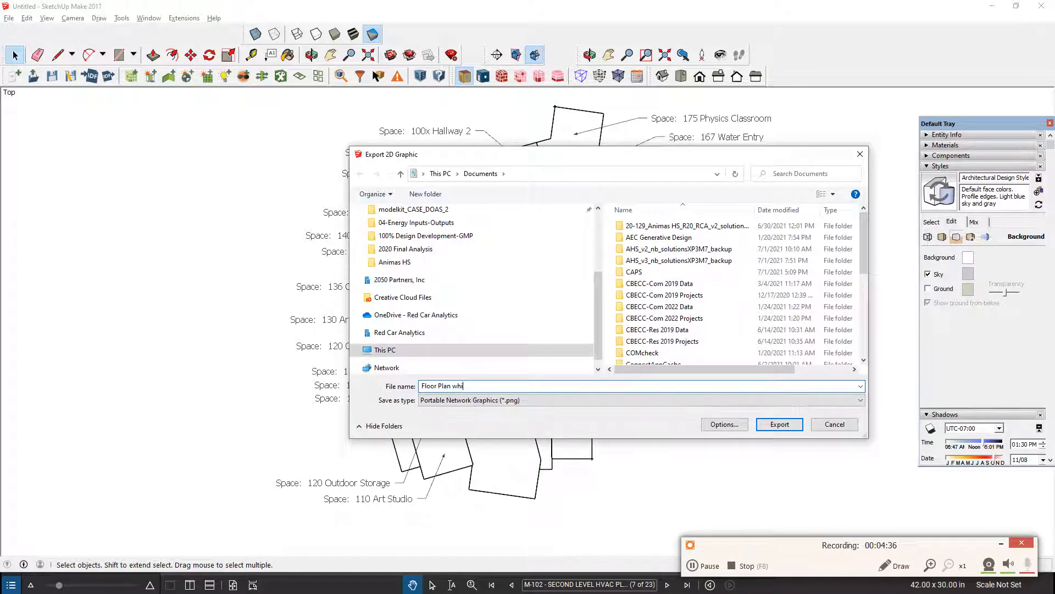
text(te outline 1)
click(779, 425)
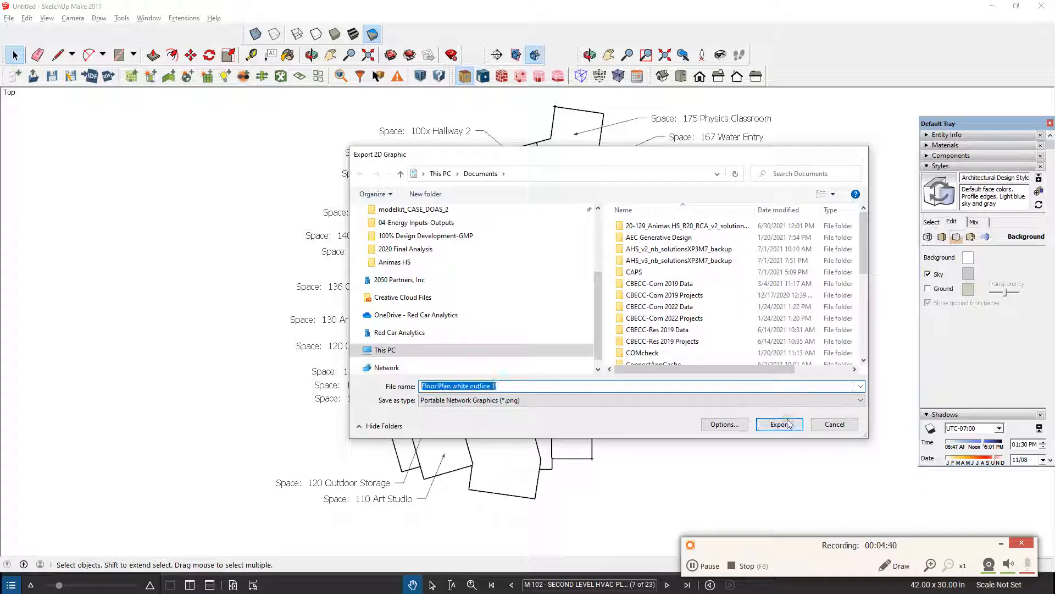
click(694, 566)
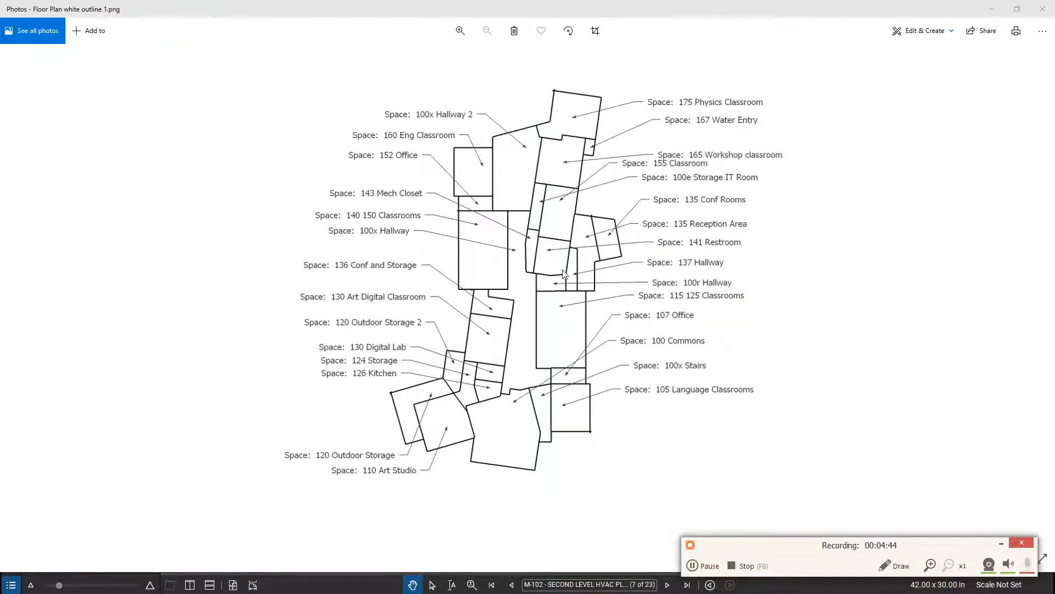
click(705, 566)
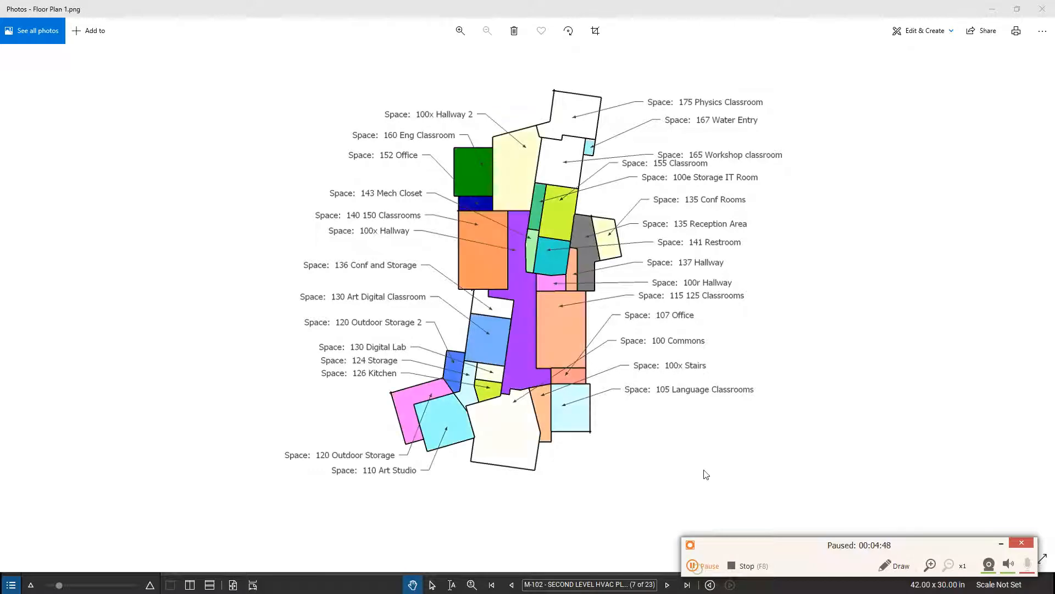